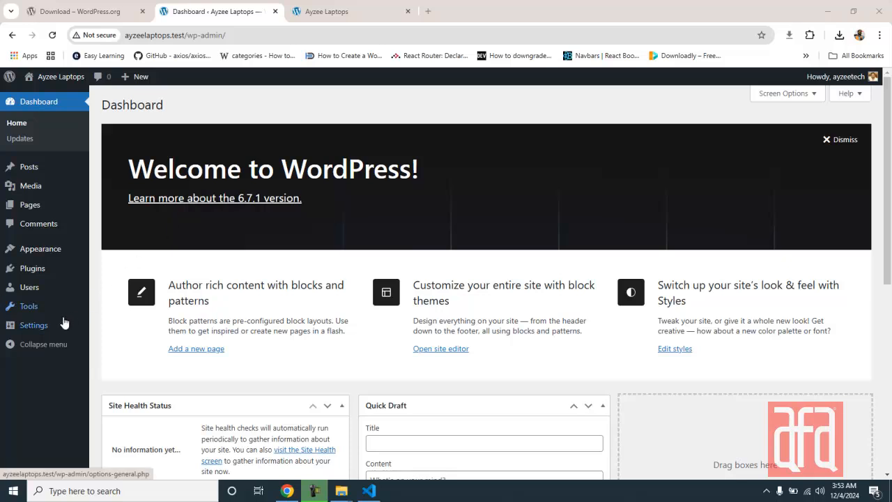
Step: Open the General, Writing, Reading, Discussion, Media and Permalinks settings pages in separate background tabs
mouse_move(38, 332)
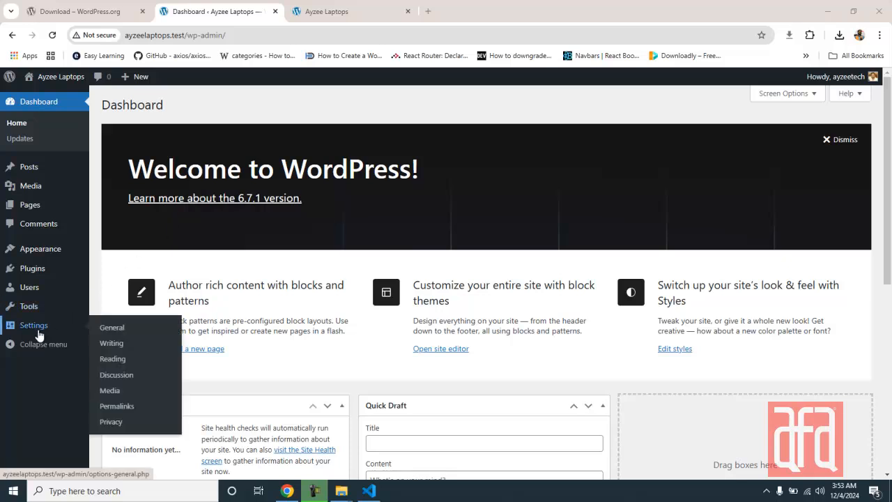
left_click(105, 329, "ctrl")
left_click(110, 342, "ctrl")
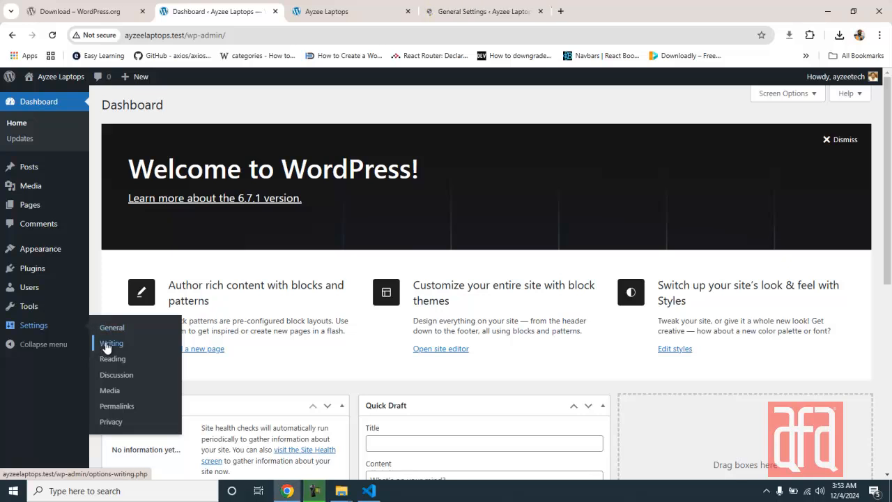
left_click(108, 362, "ctrl")
left_click(106, 375, "ctrl")
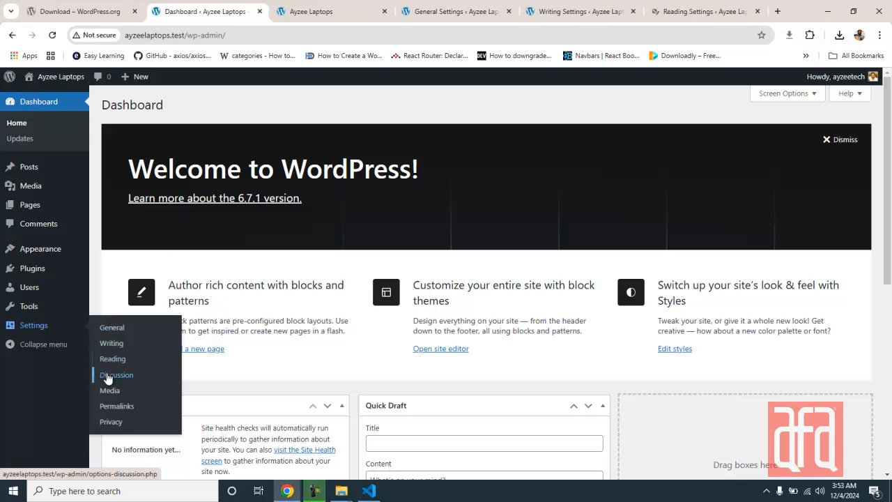
left_click(108, 392, "ctrl")
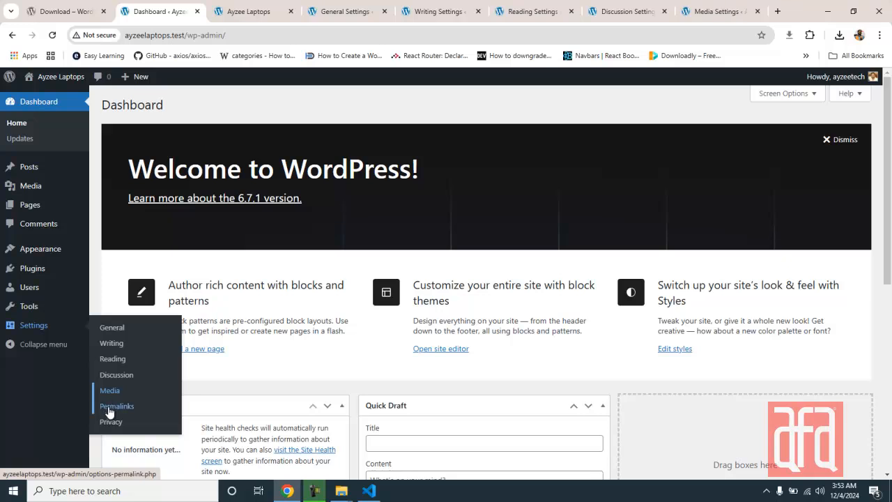
left_click(108, 405, "ctrl")
Step: Set the site tagline to "Laptops for All" in the General Settings
key("ctrl+Tab")
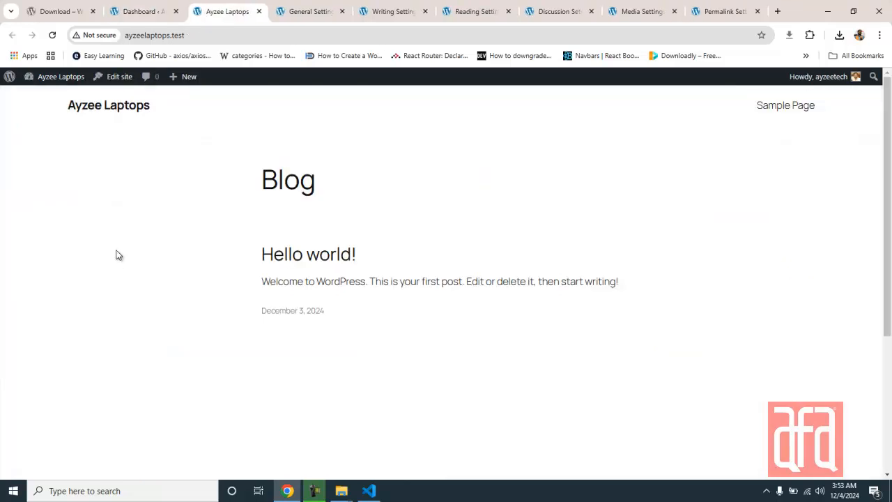
key("ctrl+Tab")
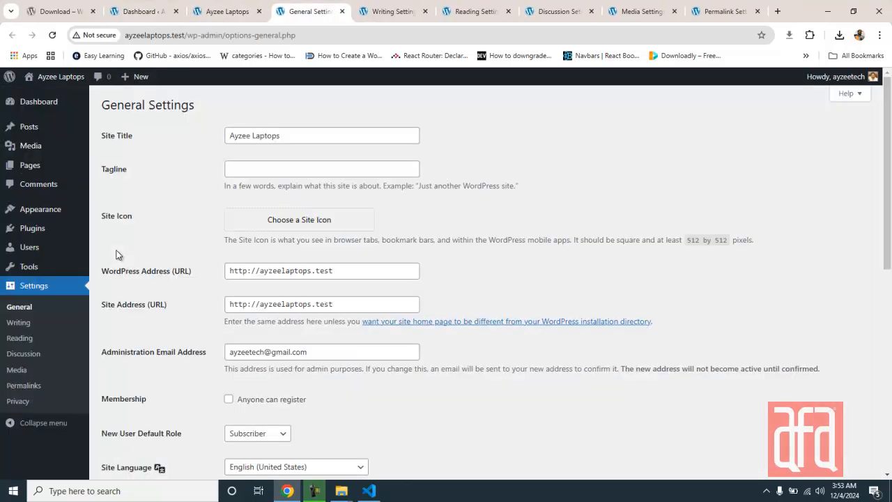
left_click(275, 168)
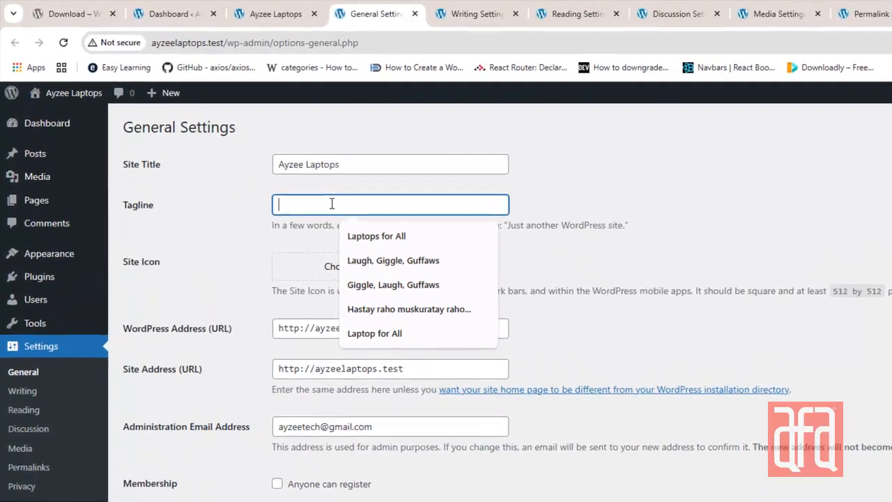
type("lAPT")
key("Down")
key("Return")
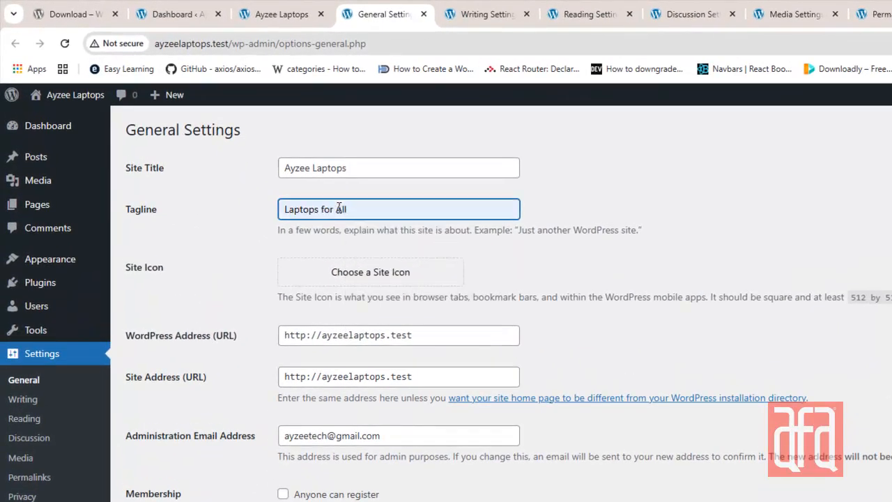
Step: Save the General Settings, and close the General and Writing settings pages
scroll(338, 208, "down", 2)
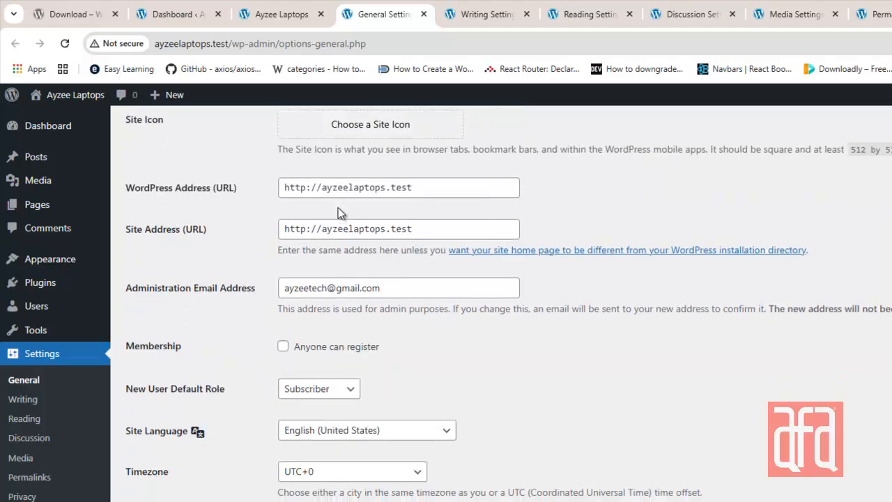
scroll(335, 278, "down", 2)
scroll(335, 281, "down", 1)
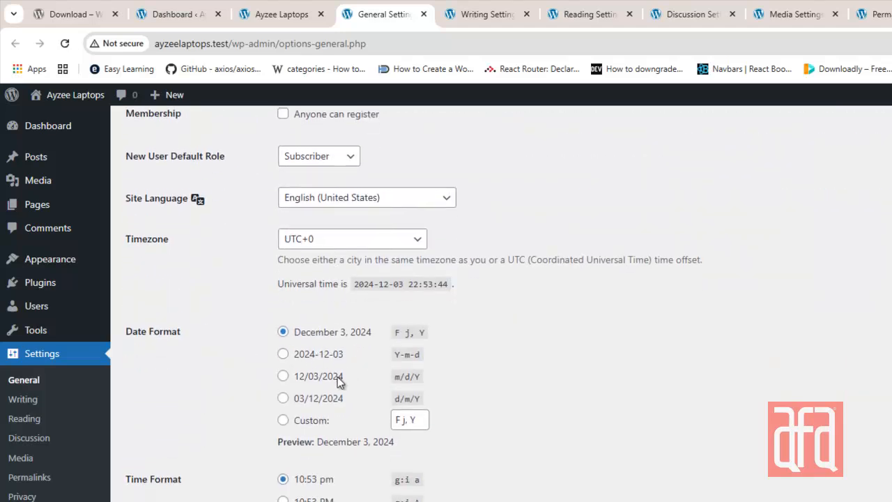
scroll(332, 384, "down", 2)
scroll(345, 368, "down", 1)
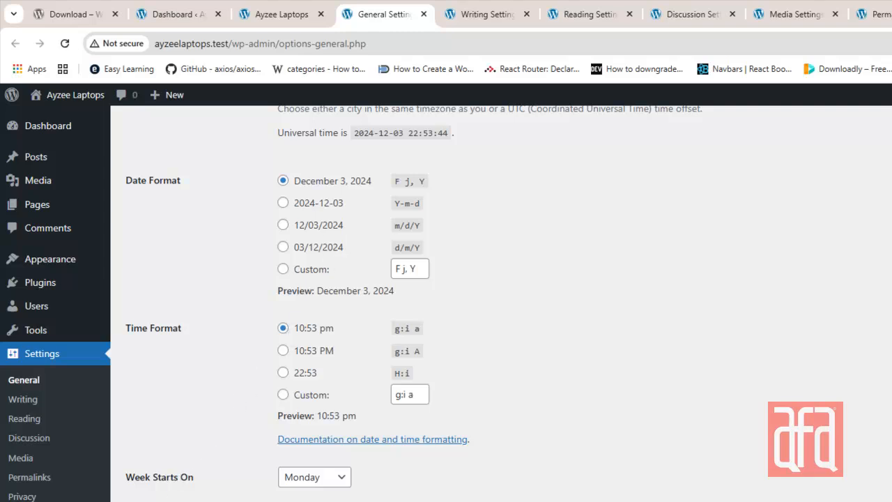
key("F5")
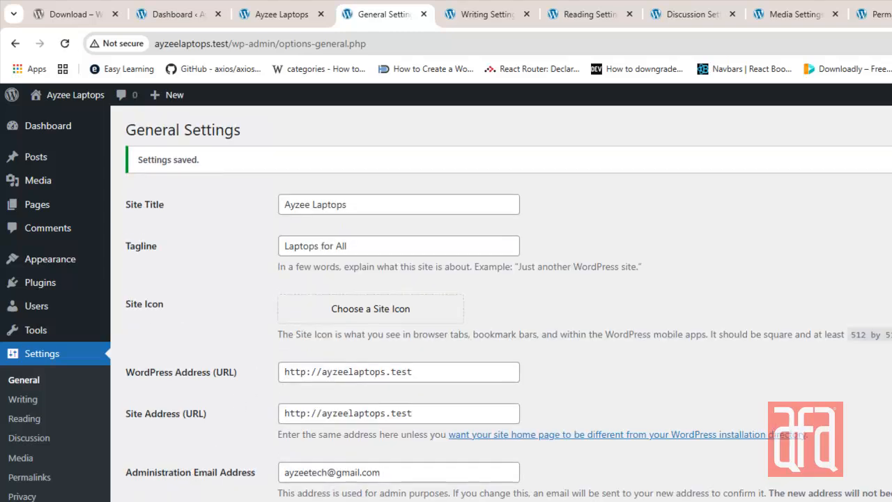
key("ctrl+w")
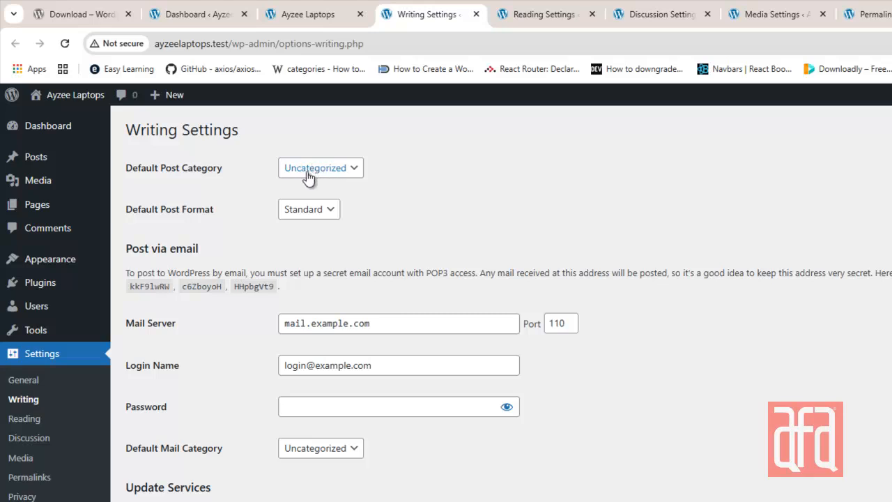
key("ctrl+w")
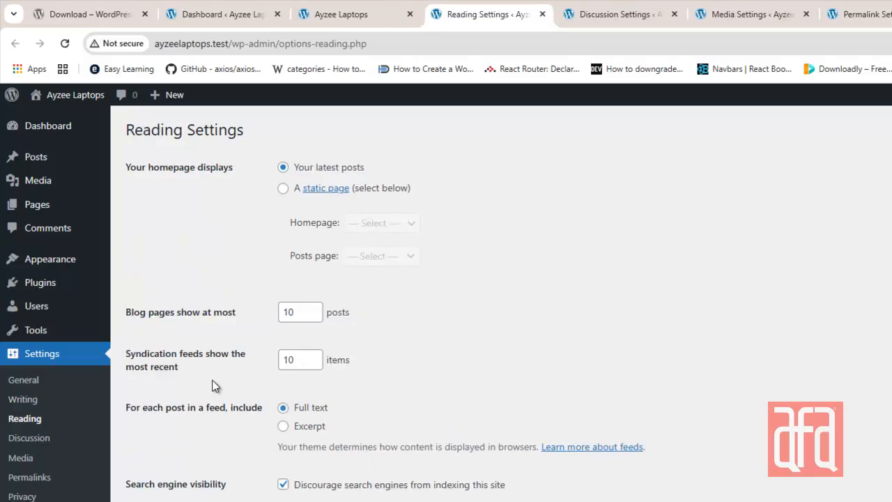
Step: Try a static page as the homepage display in the Reading Settings, and switch back to the latest posts
scroll(216, 385, "down", 1)
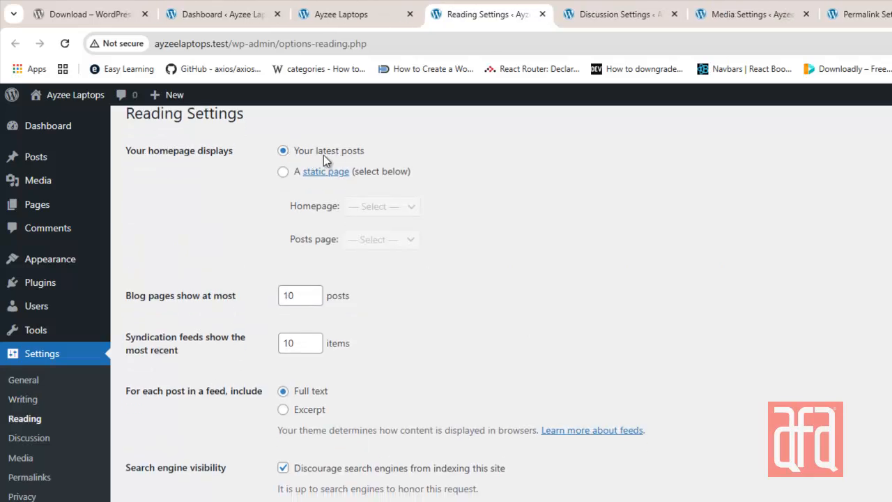
left_click(282, 174)
left_click(378, 212)
left_click(379, 212)
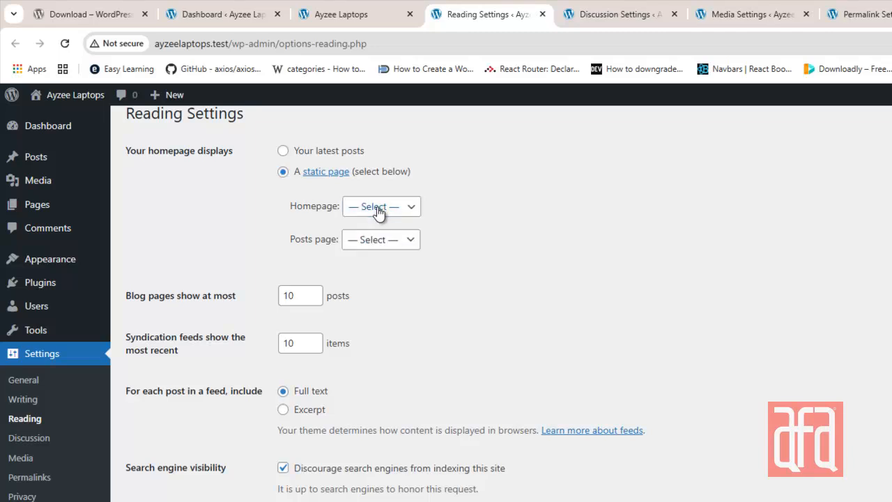
left_click(318, 150)
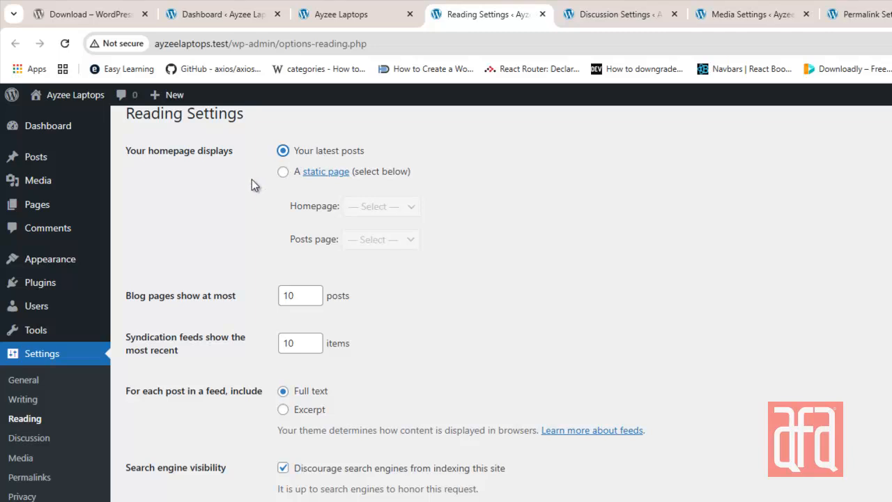
Step: Save the Reading Settings and move on to the Discussion Settings page
scroll(221, 265, "down", 1)
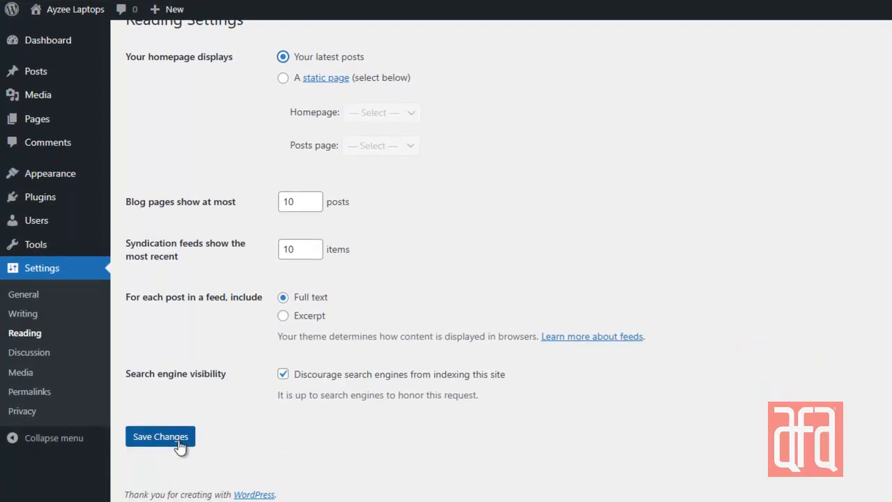
left_click(179, 446)
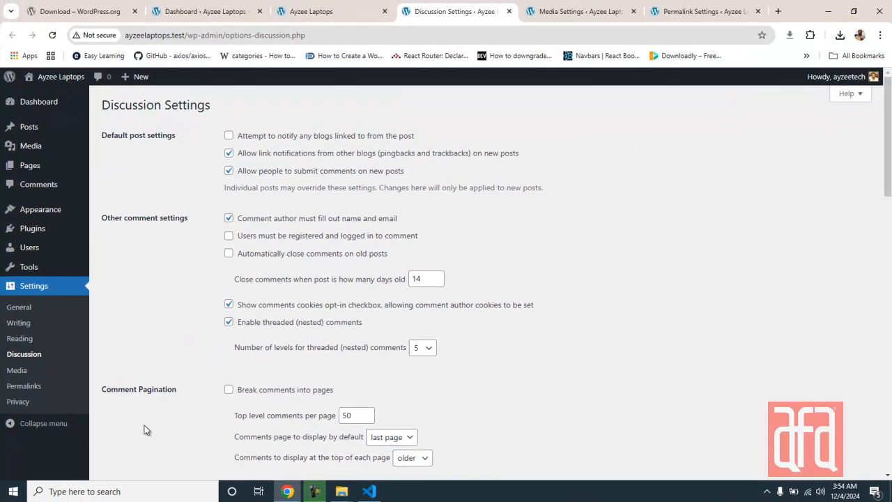
Step: Set newer comments to display at the top of each page in the Comment Pagination settings
scroll(144, 426, "down", 3)
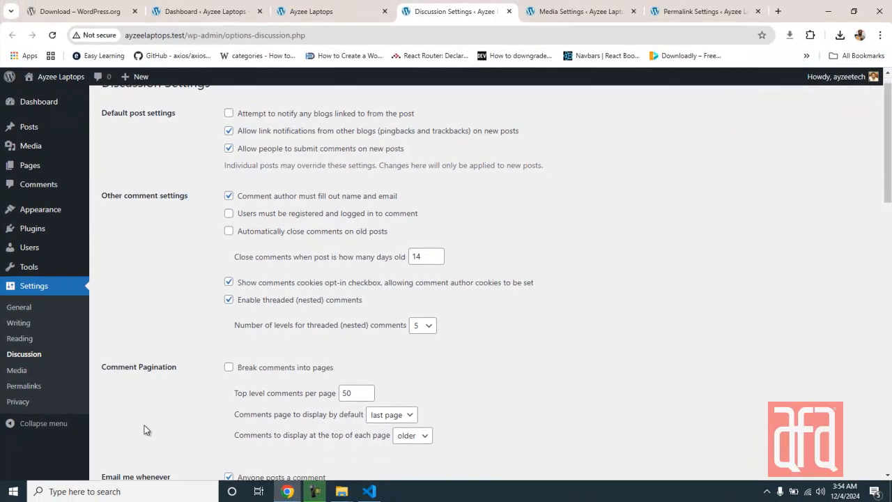
scroll(145, 425, "down", 3)
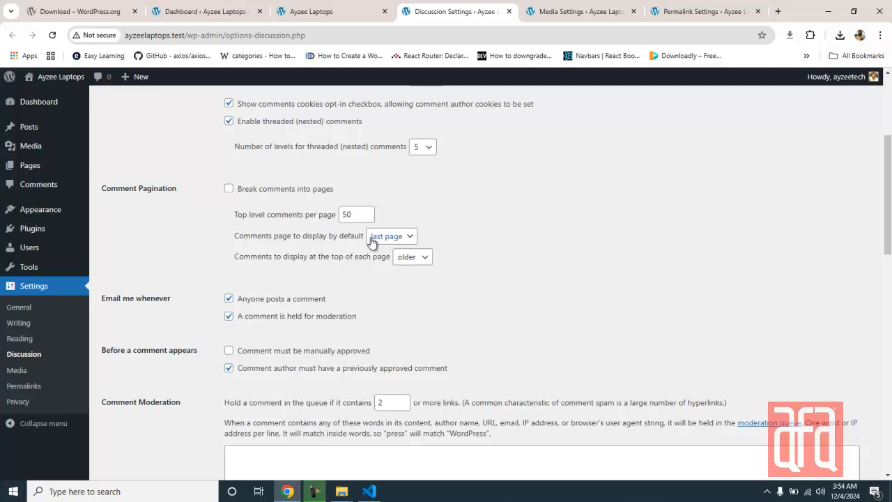
left_click(414, 258)
left_click(414, 285)
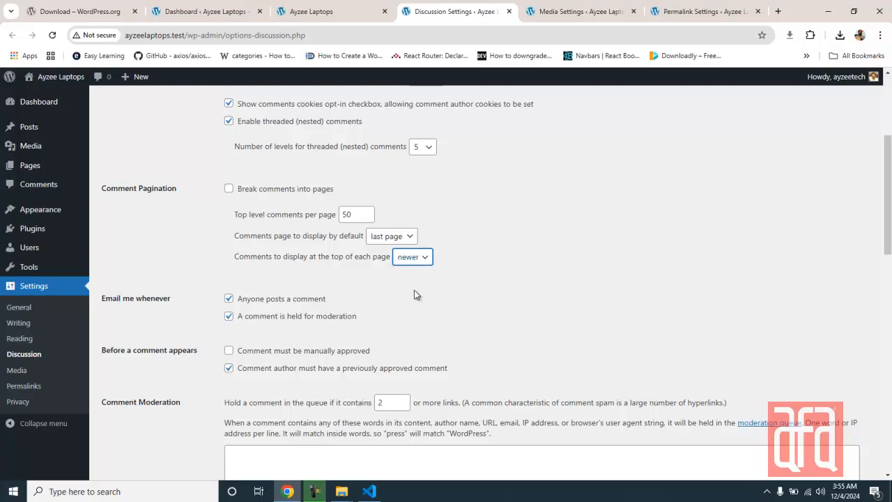
Step: Choose Gravatar Logo as the default avatar, save the Discussion Settings and close their page
scroll(414, 290, "down", 5)
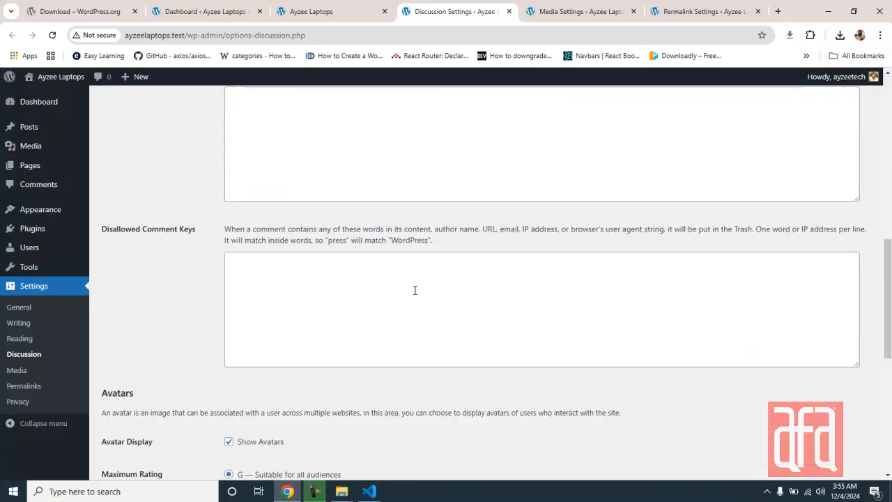
scroll(414, 290, "down", 3)
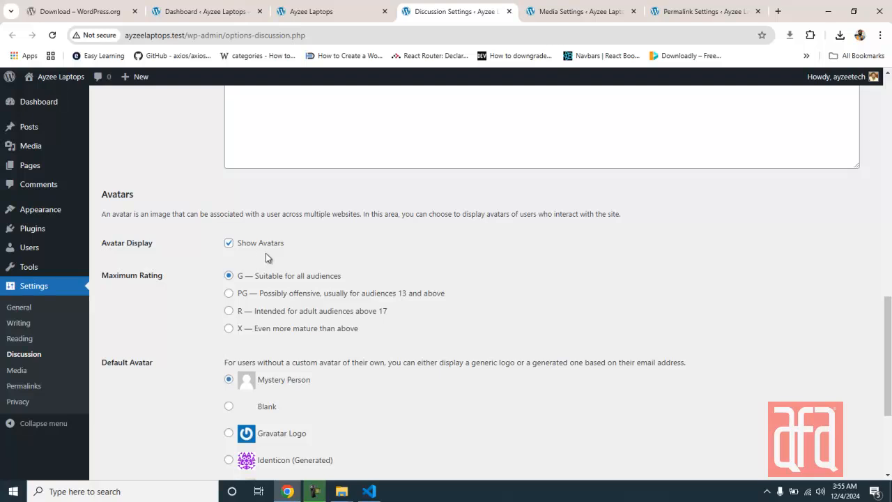
scroll(266, 257, "down", 2)
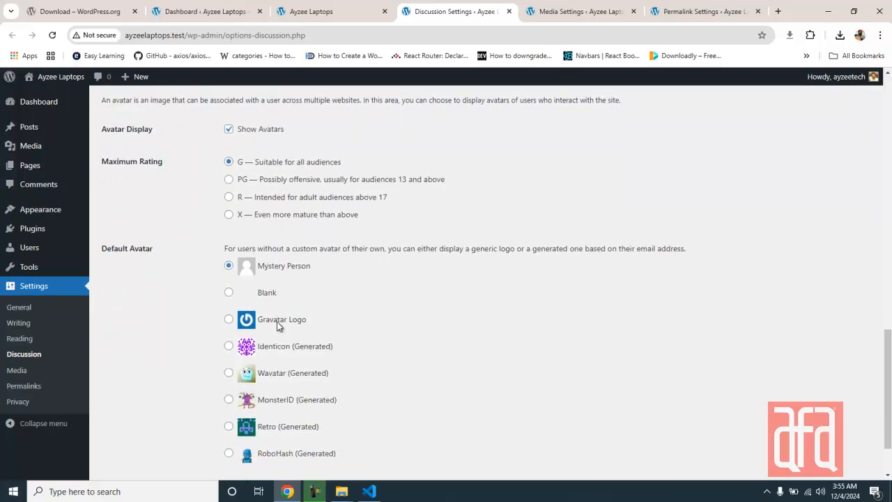
left_click(277, 325)
scroll(169, 330, "down", 1)
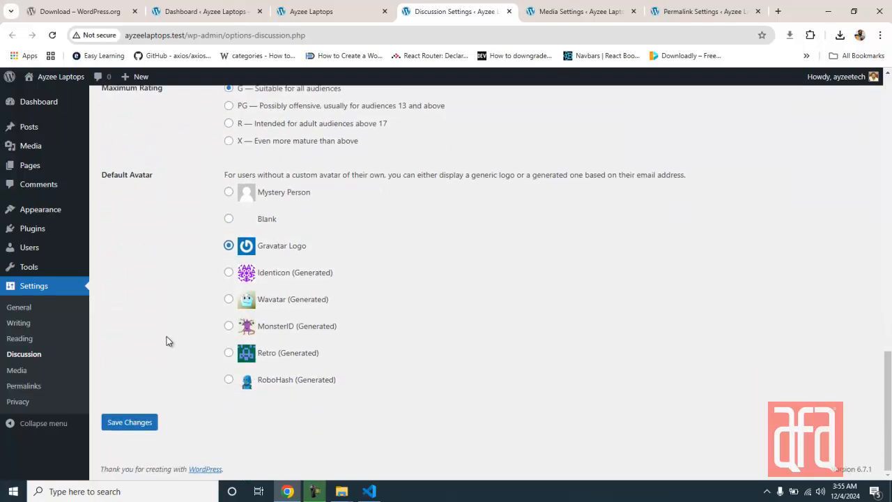
left_click(117, 426)
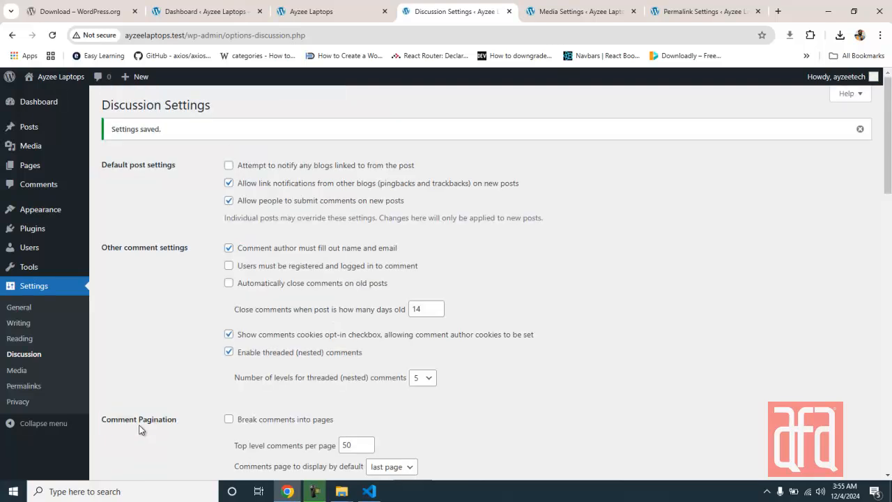
key("ctrl+w")
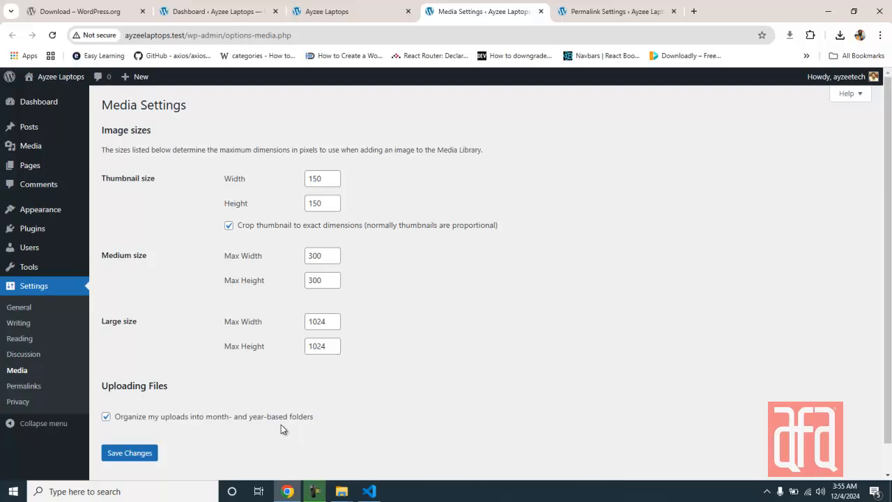
Step: Save the Media Settings and close their page
left_click(140, 452)
key("ctrl+w")
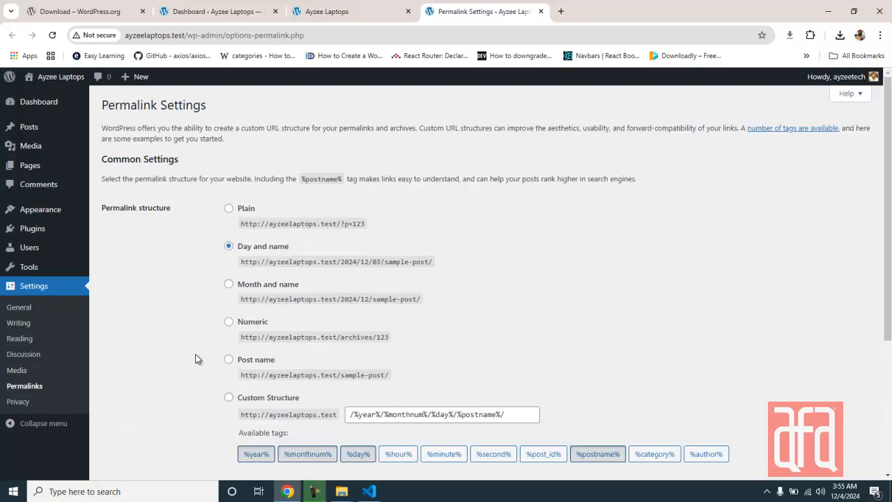
Step: Open the "Hello world!" post on the live site and examine the date and post-name parts of its URL
left_click(297, 15)
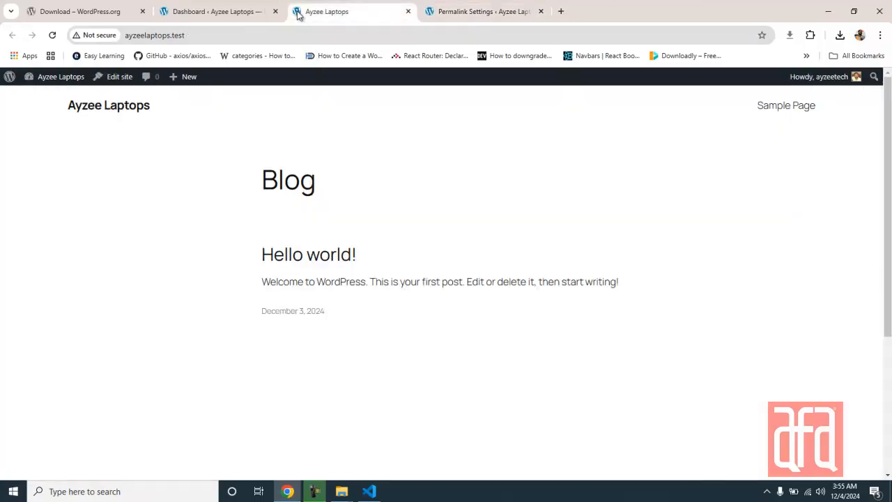
left_click(289, 255)
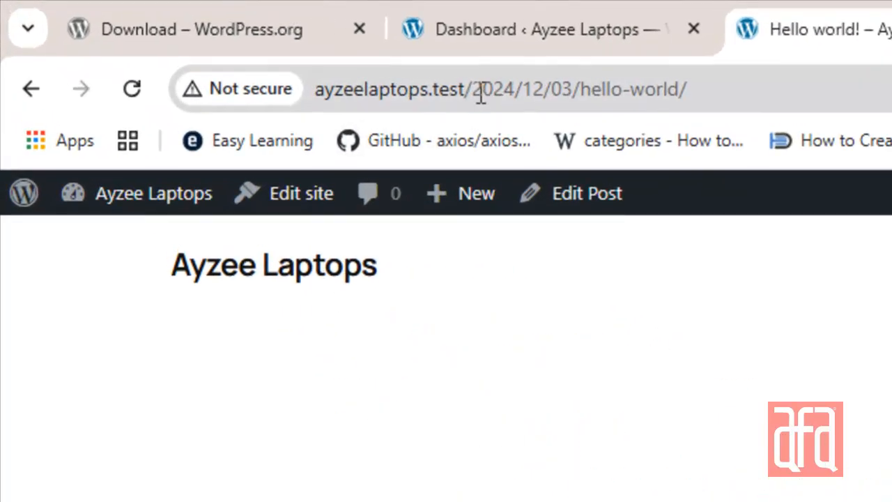
left_click(481, 93)
key("Home")
key("Right")
key("Right")
key("Right")
key("Right")
key("Right")
key("Right")
key("Right")
key("Right")
key("Right")
key("Right")
key("Right")
key("Right")
key("Right")
key("Right")
key("Right")
key("Right")
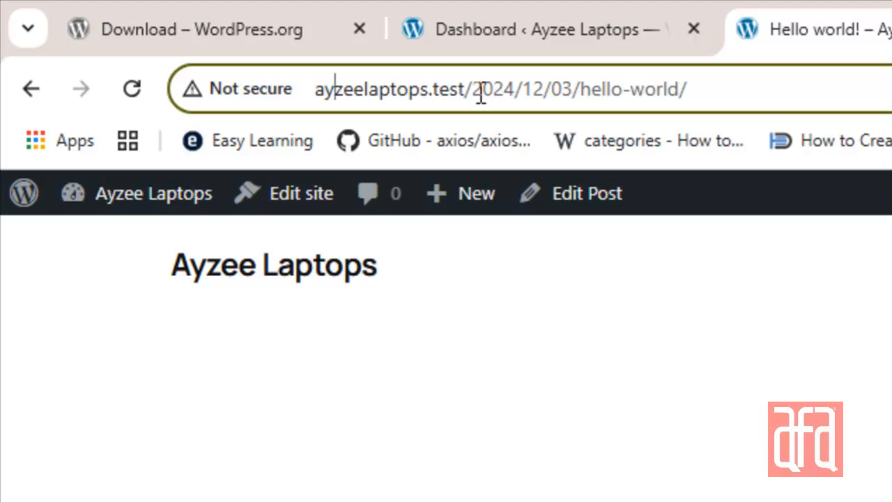
key("Right")
key("Right")
key("Right")
key("Right")
key("Right")
key("Right")
key("Right")
key("Right")
key("Right")
key("shift+Right")
key("shift+Right")
key("Right")
key("Right")
key("ctrl+shift+Right")
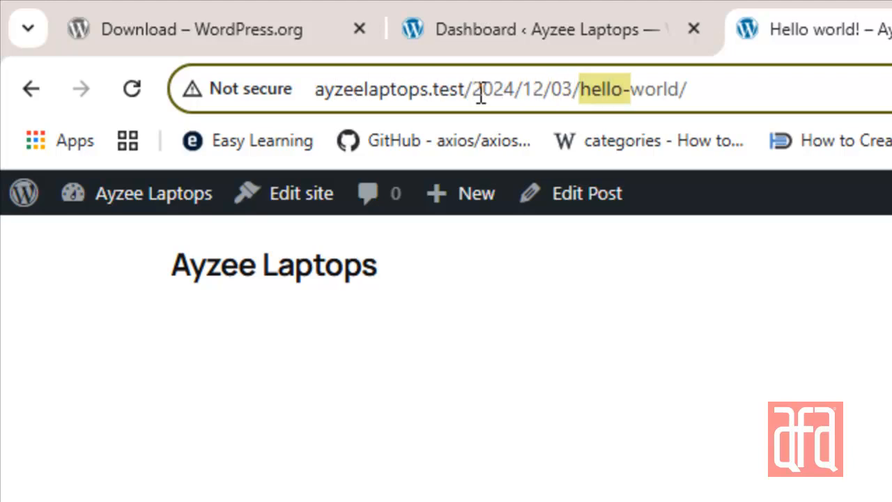
key("Right")
key("ctrl+shift+Right")
key("Left")
key("Left")
key("Left")
key("Left")
key("Left")
key("Left")
key("Left")
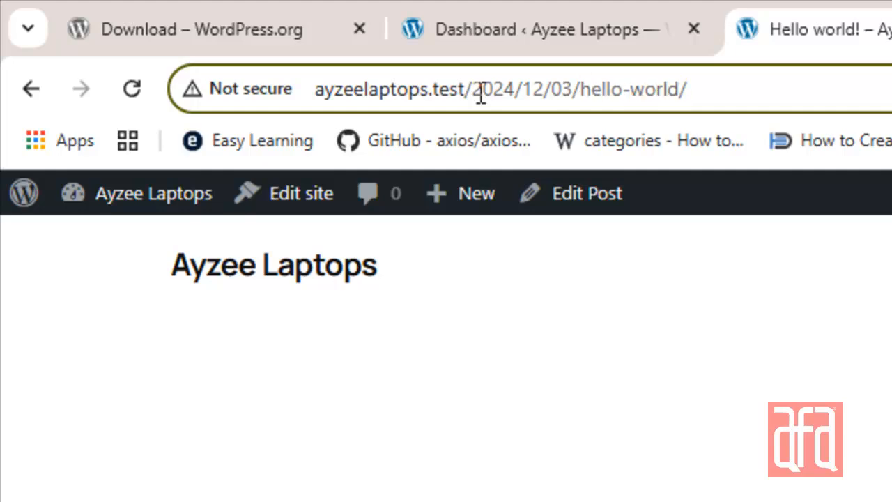
key("ctrl+shift+Left")
key("ctrl+shift+Left")
key("ctrl+shift+Left")
key("ctrl+shift+Left")
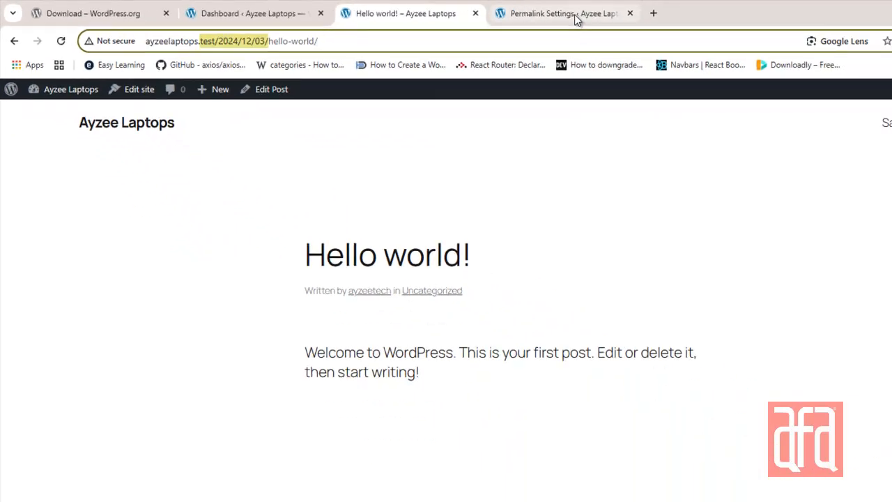
Step: Set the permalink structure to the custom structure /%category%/%postname%/ and save the Permalink Settings
left_click(575, 19)
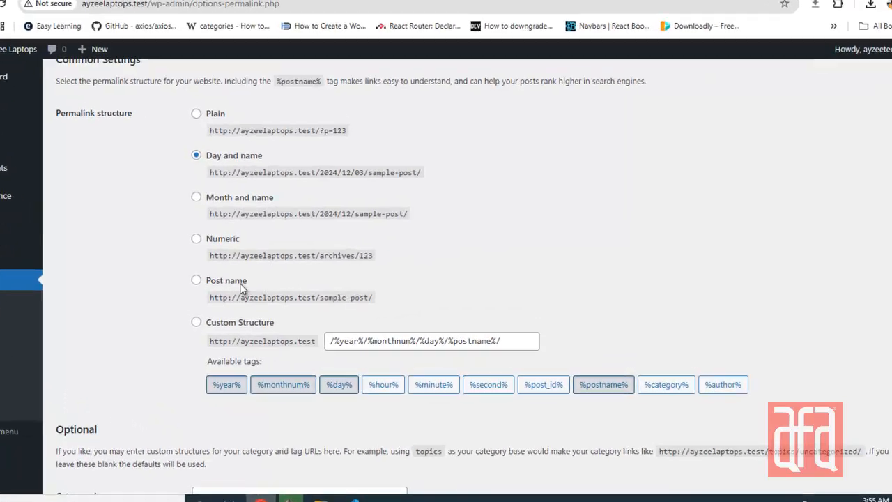
left_click(271, 293)
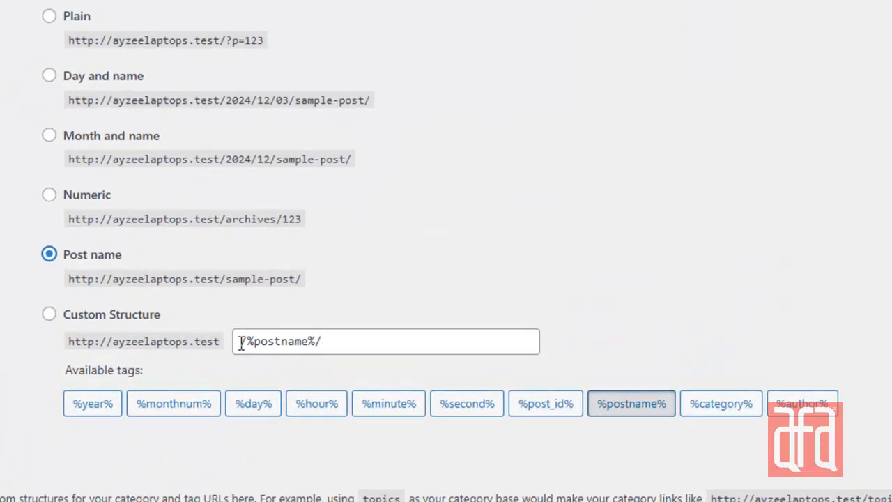
left_click(241, 342)
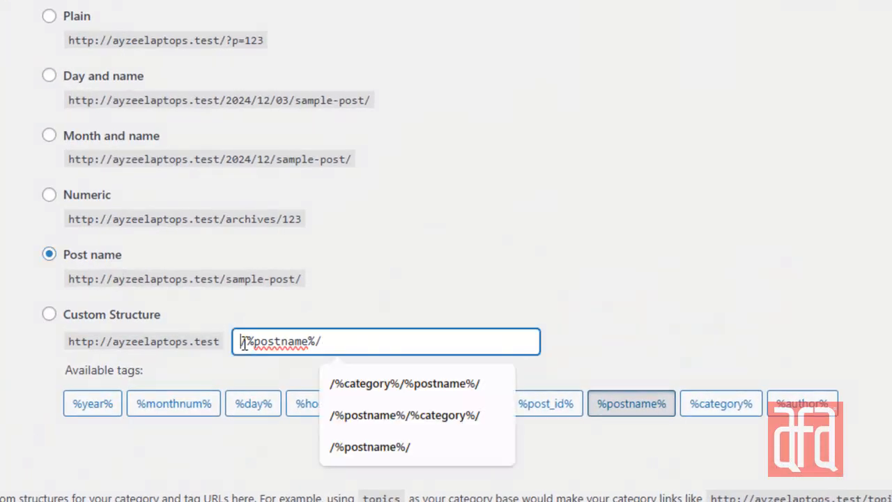
left_click(338, 386)
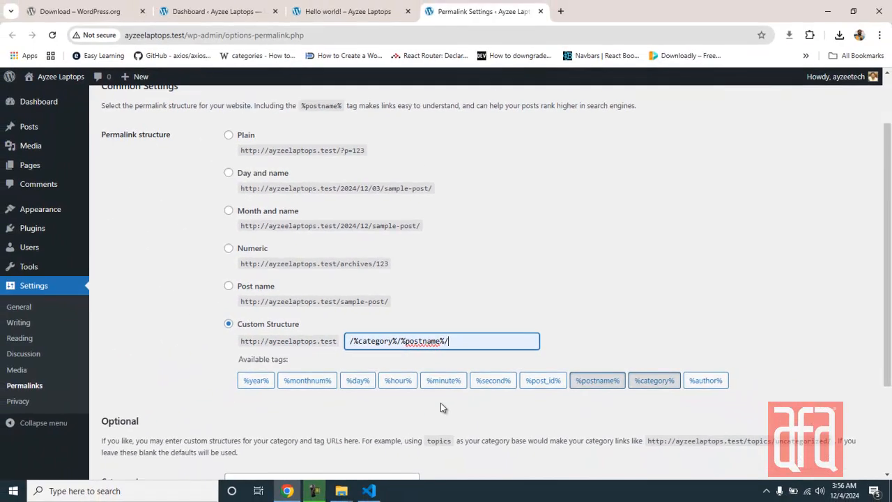
scroll(429, 412, "down", 2)
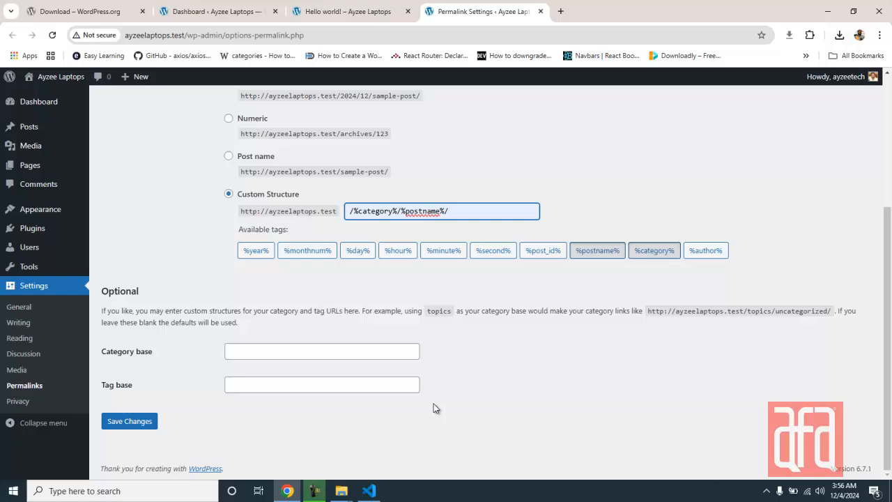
left_click(139, 426)
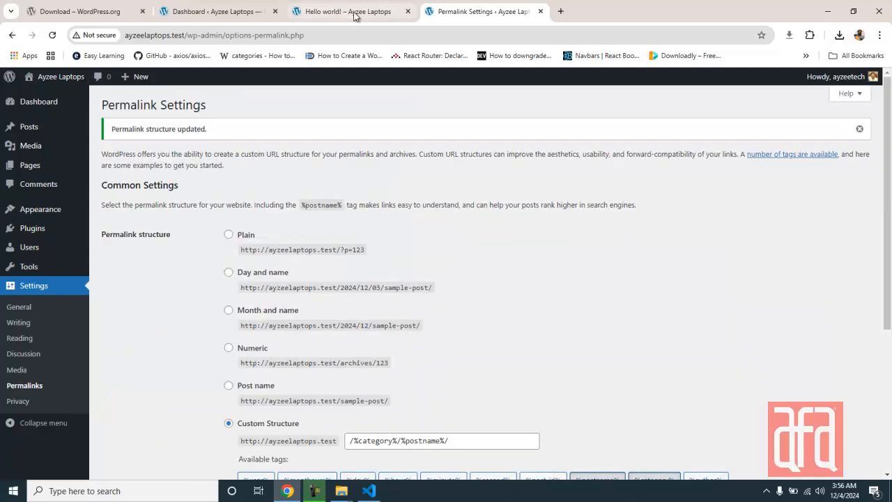
Step: Reload the "Hello world!" post on the live site and check the structure of its URL
left_click(356, 14)
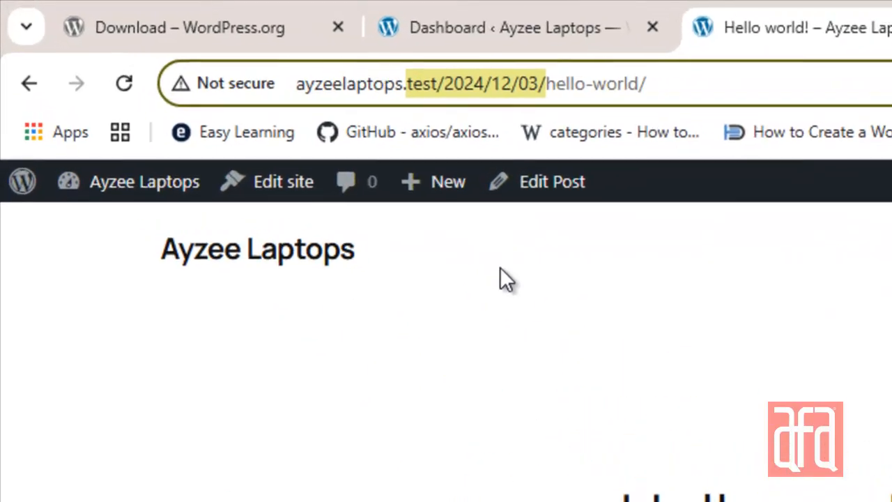
key("Return")
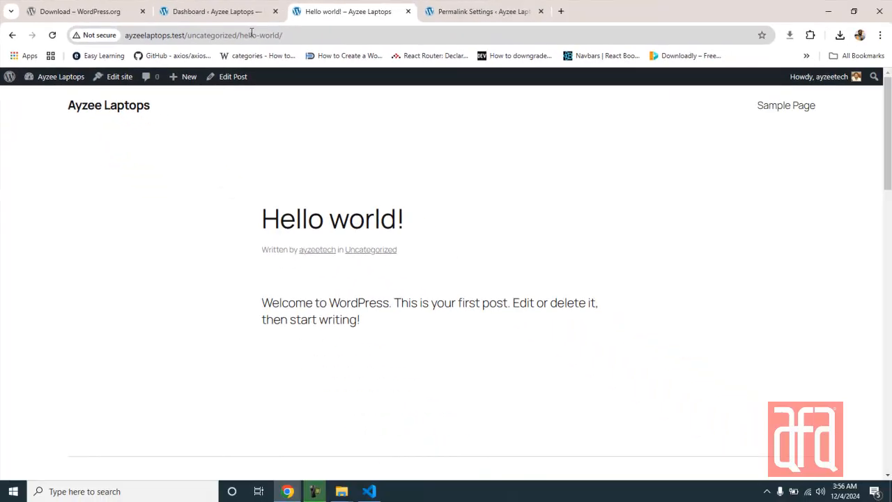
Step: Save the Permalink Settings once more, close their page and return to the "Hello world!" post
left_click(427, 11)
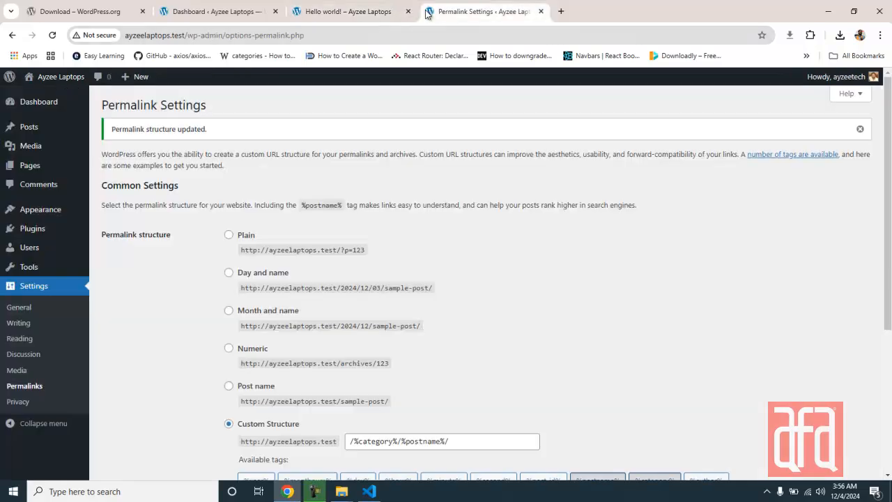
scroll(353, 187, "down", 1)
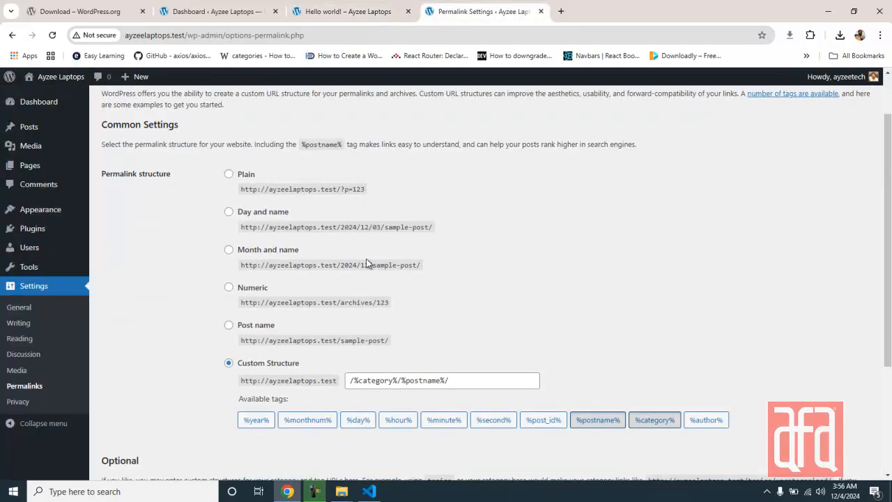
scroll(322, 240, "down", 1)
scroll(322, 245, "down", 2)
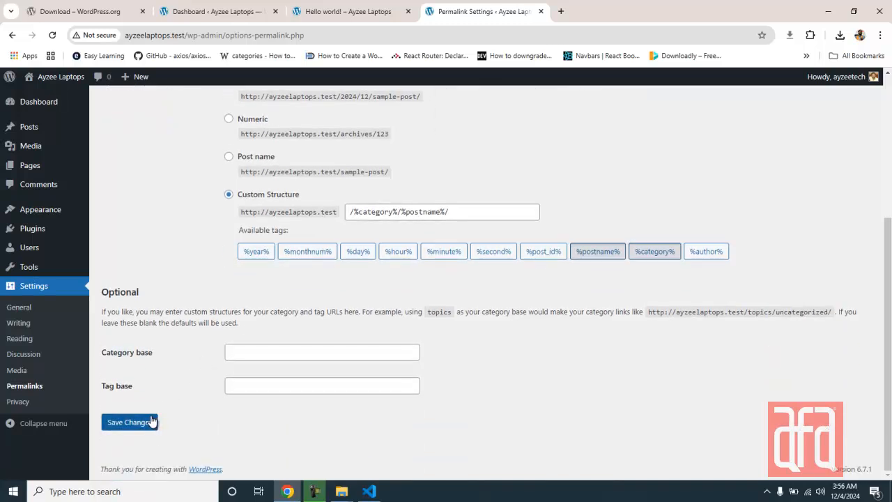
left_click(129, 421)
key("ctrl+shift+Tab")
key("F5")
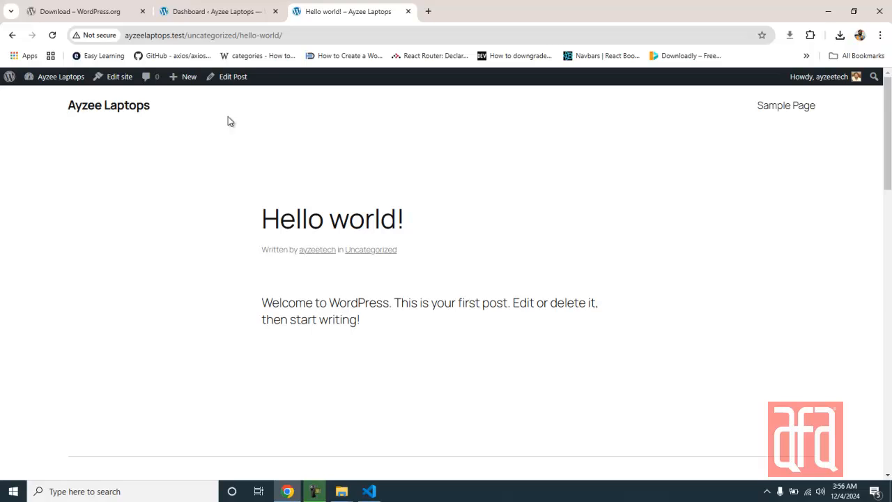
Step: Close the WordPress.org download page and return to the site's Dashboard
left_click(198, 12)
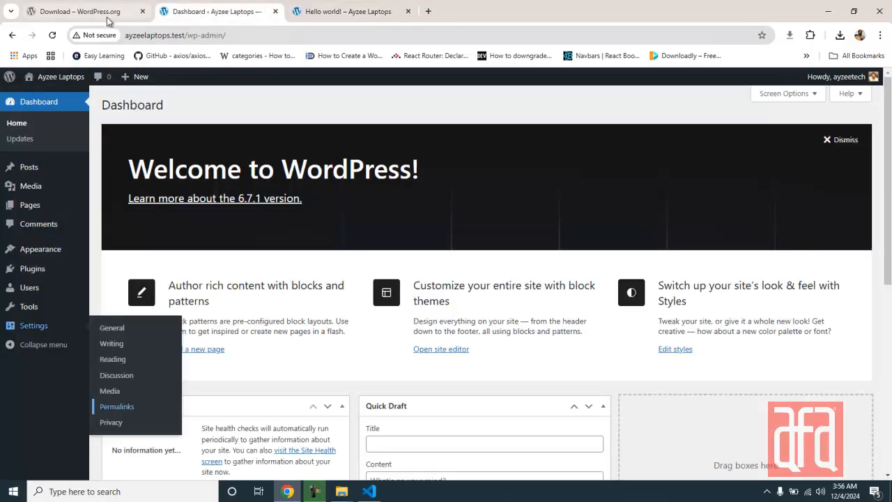
left_click(107, 17)
left_click(142, 12)
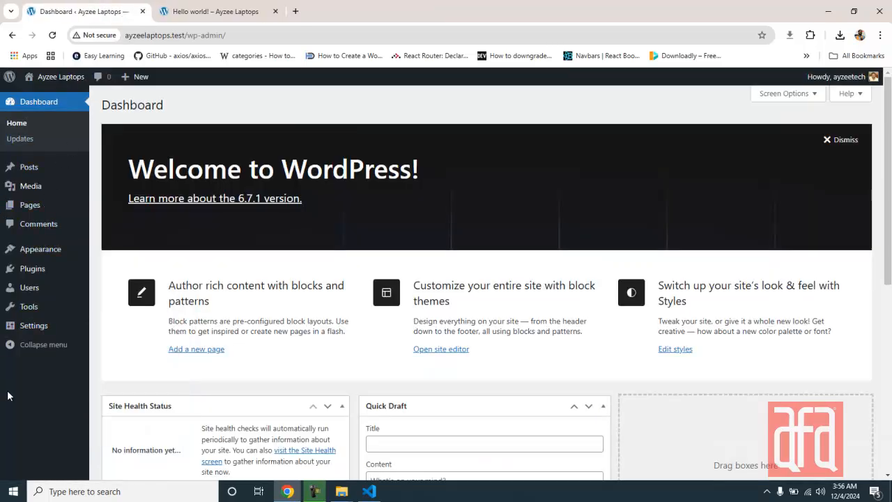
Step: Open the Add New Post page in a separate browser tab and look at its default block editor
mouse_move(31, 169)
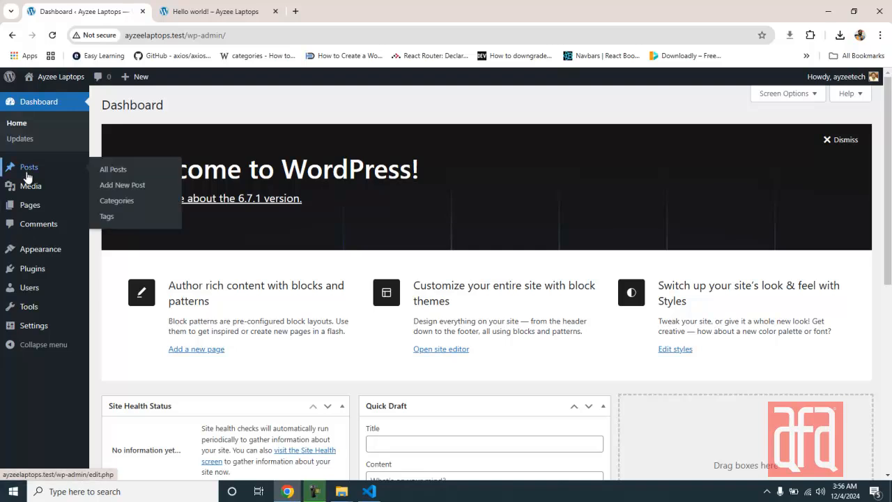
middle_click(109, 190)
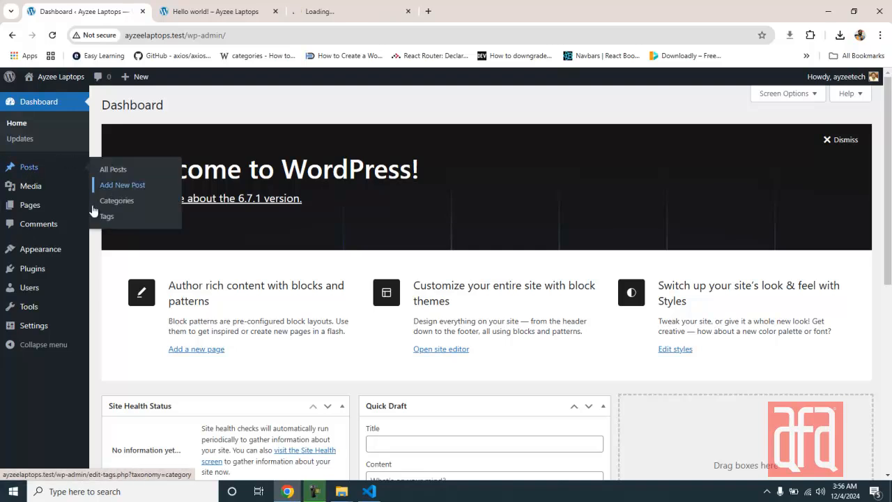
mouse_move(32, 273)
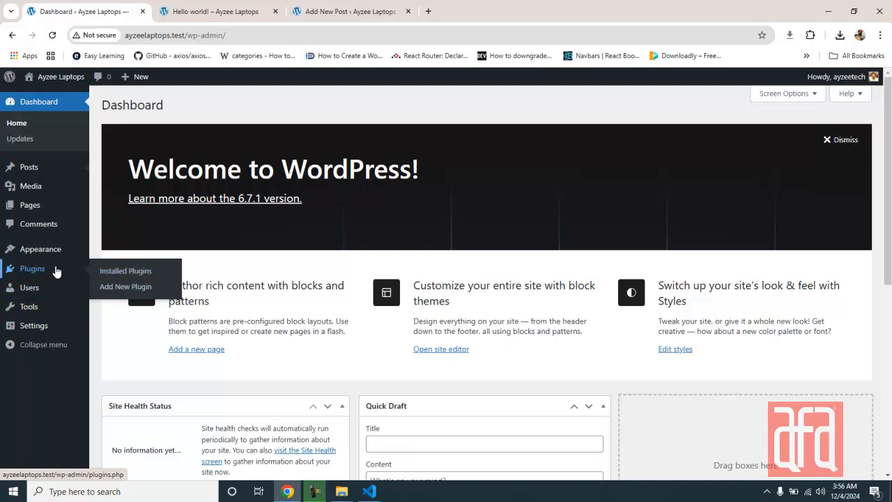
left_click(195, 11)
left_click(354, 11)
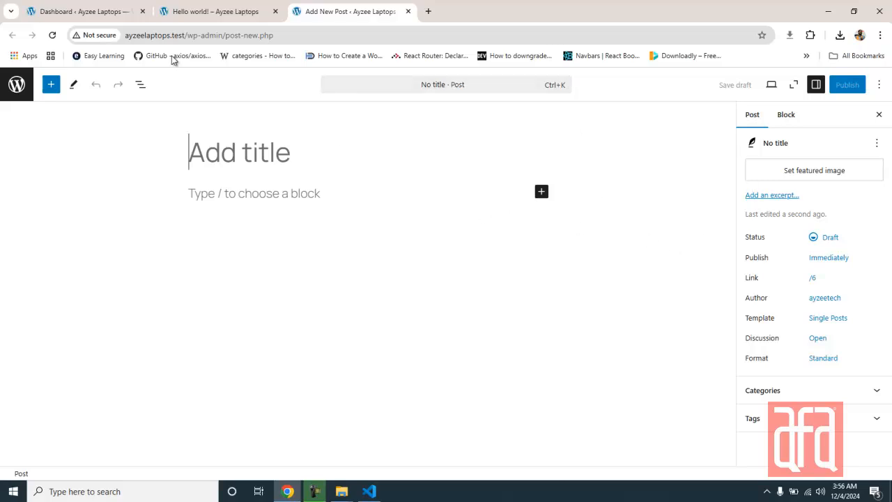
Step: Install the Classic Editor and Classic Widgets plugins from the featured plugins and activate both
left_click(94, 16)
mouse_move(40, 273)
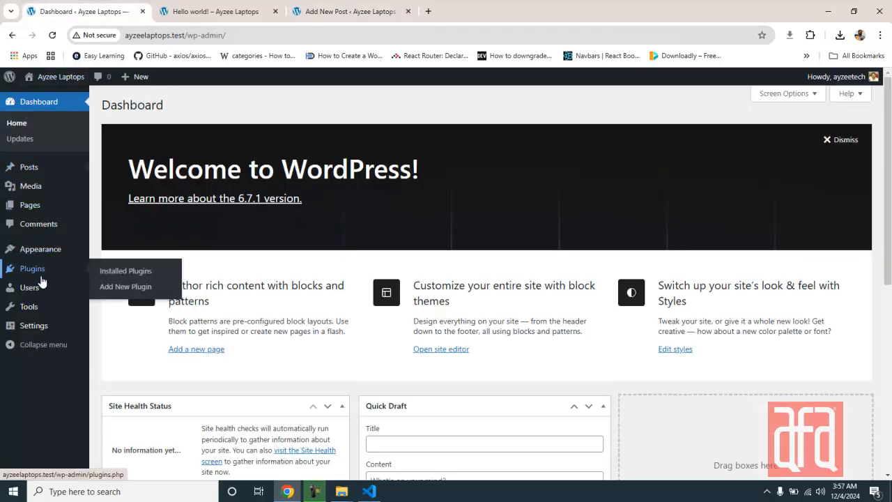
left_click(129, 286)
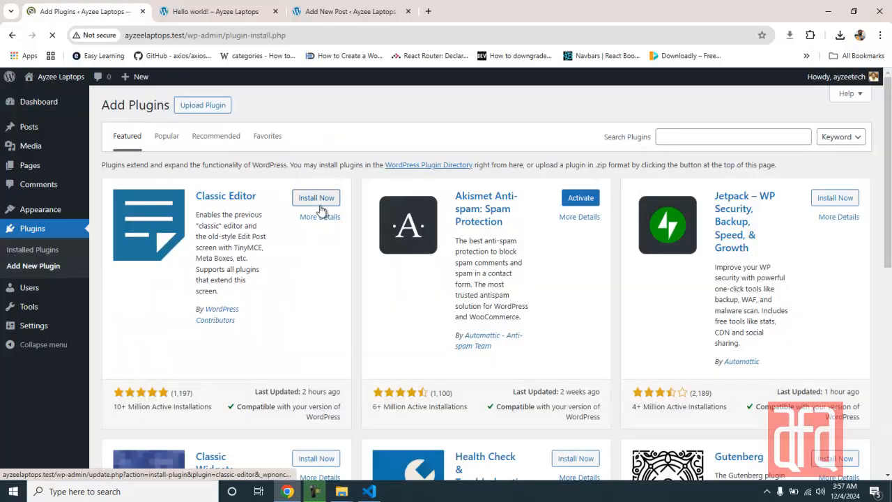
left_click(319, 201)
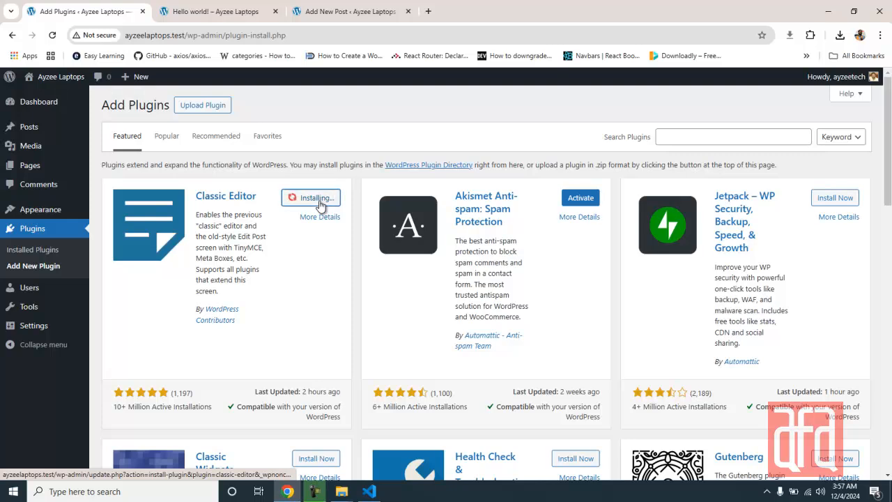
scroll(319, 204, "down", 1)
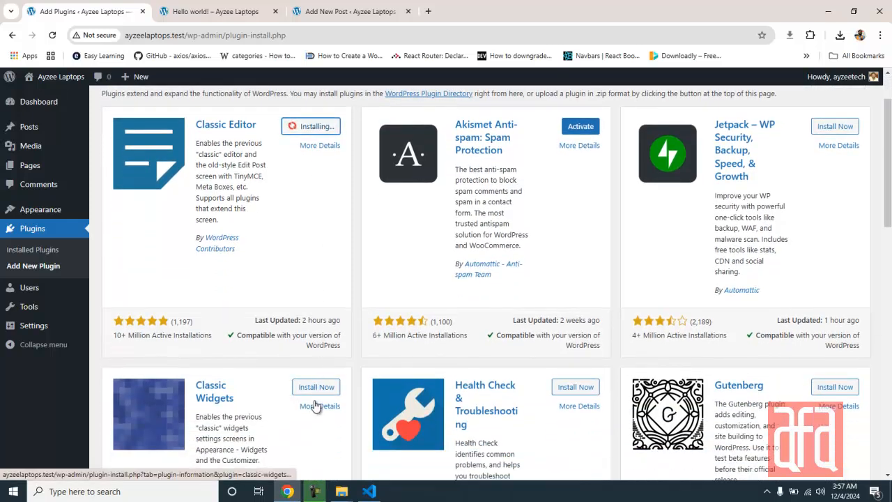
left_click(315, 388)
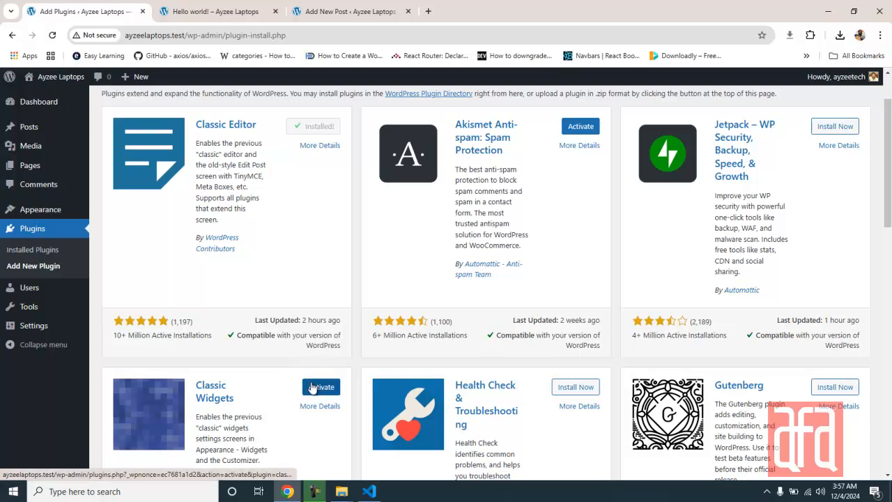
left_click(312, 388)
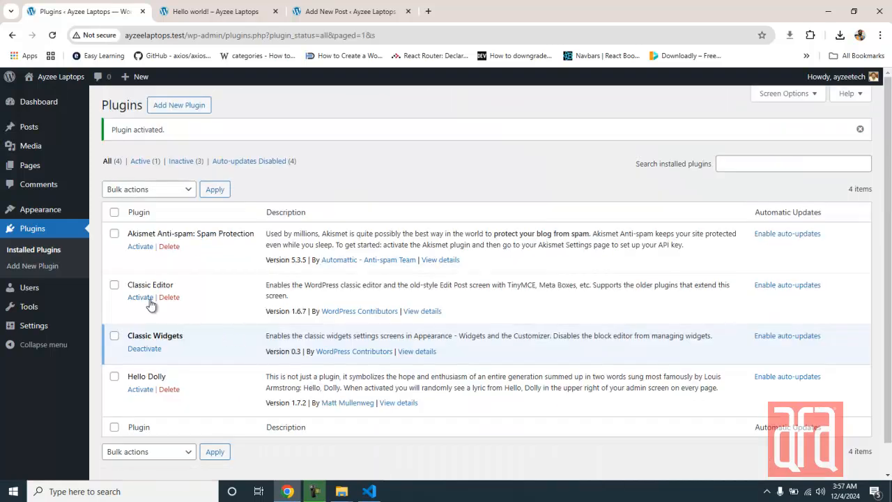
left_click(146, 299)
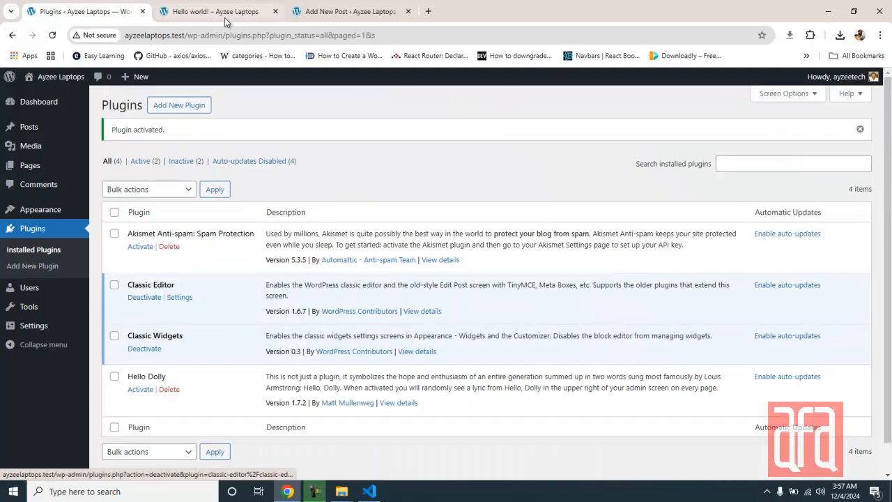
Step: Reload the Add New Post page, examine its classic editor layout down to the featured image section, and close the page
left_click(317, 20)
key("ctrl+r")
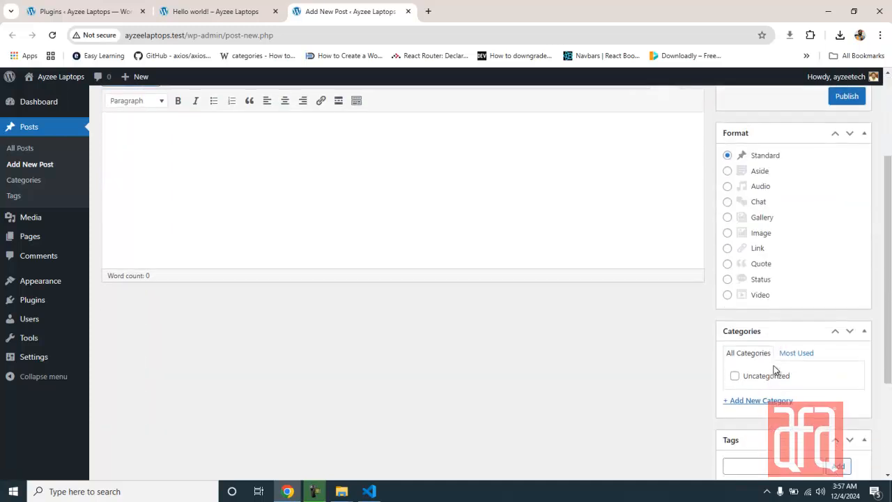
scroll(774, 371, "down", 2)
scroll(775, 342, "down", 2)
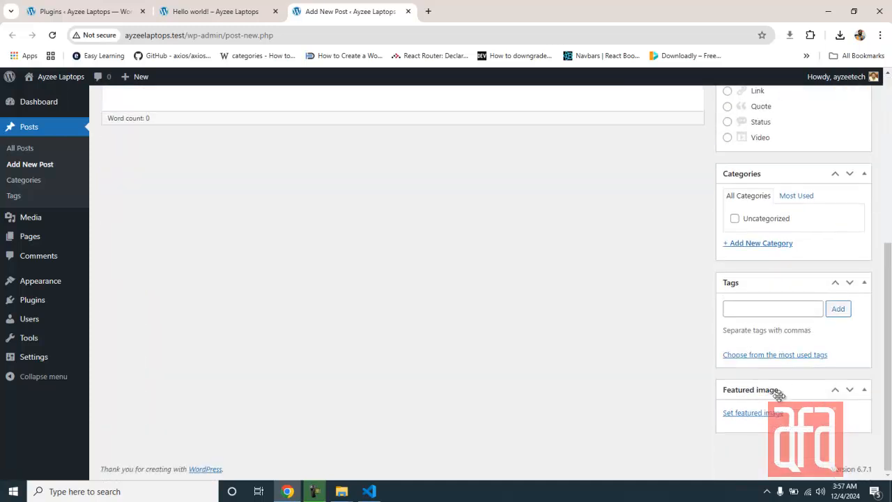
scroll(778, 395, "up", 5)
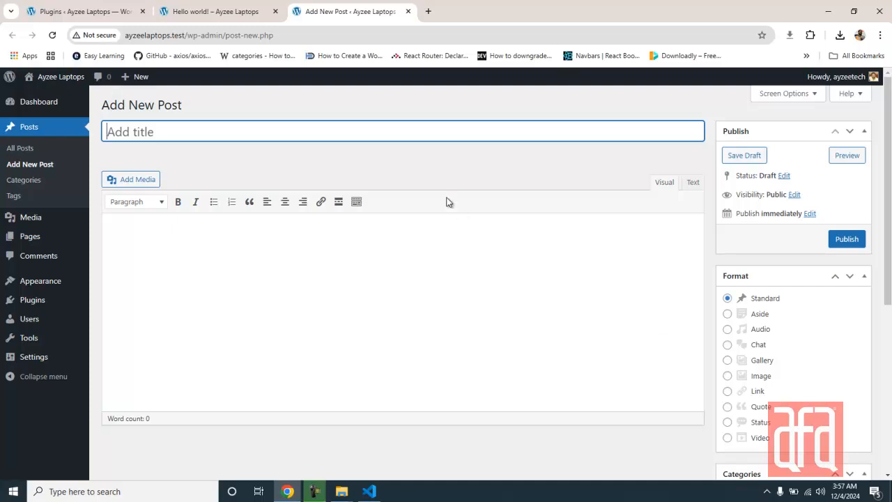
left_click(408, 11)
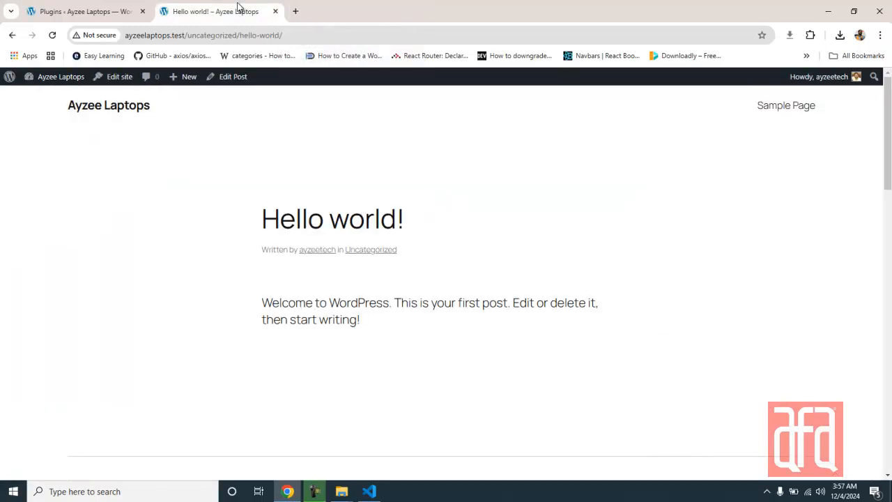
Step: Open the Posts, Categories, Tags, Comments and Pages lists in separate browser tabs and switch to the Posts list
left_click(131, 7)
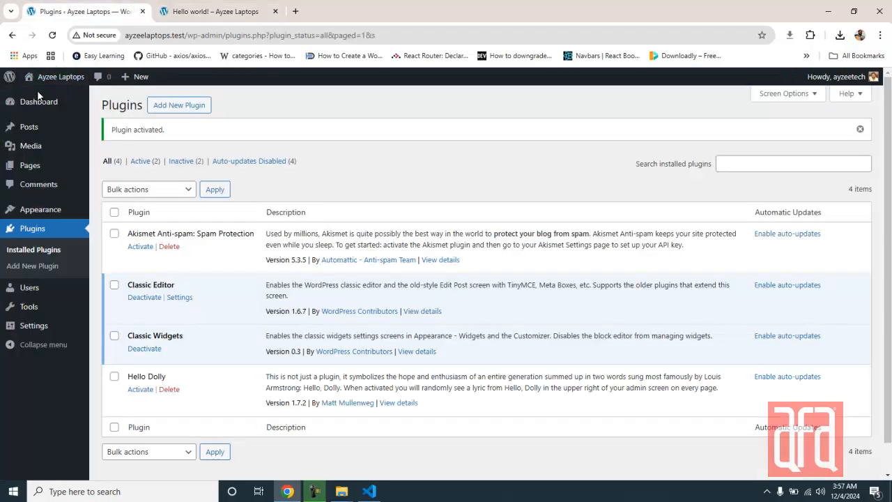
mouse_move(30, 127)
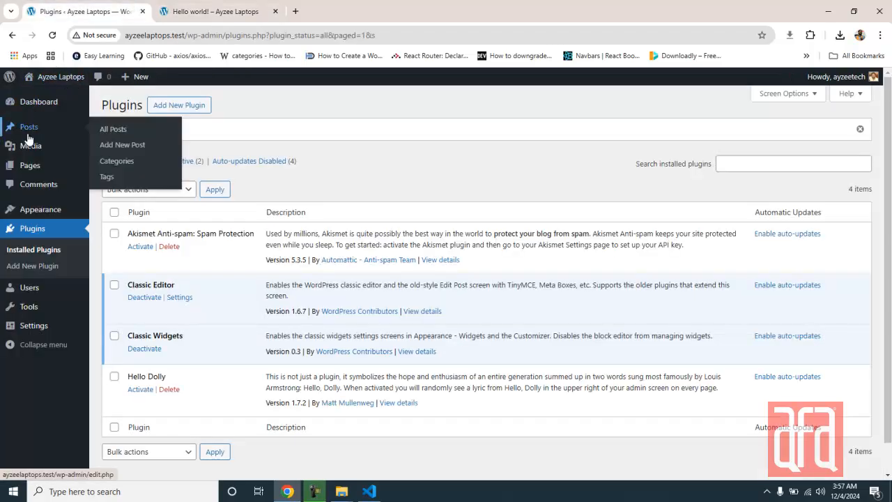
middle_click(108, 131)
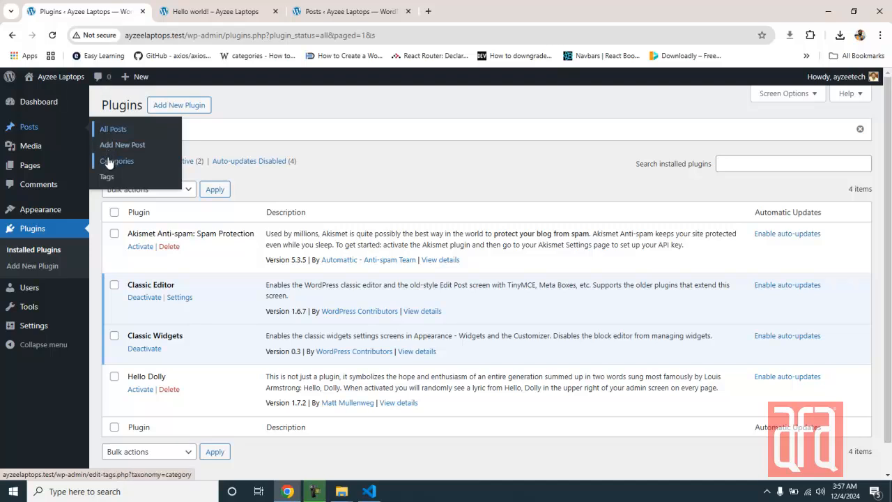
middle_click(117, 161)
middle_click(107, 177)
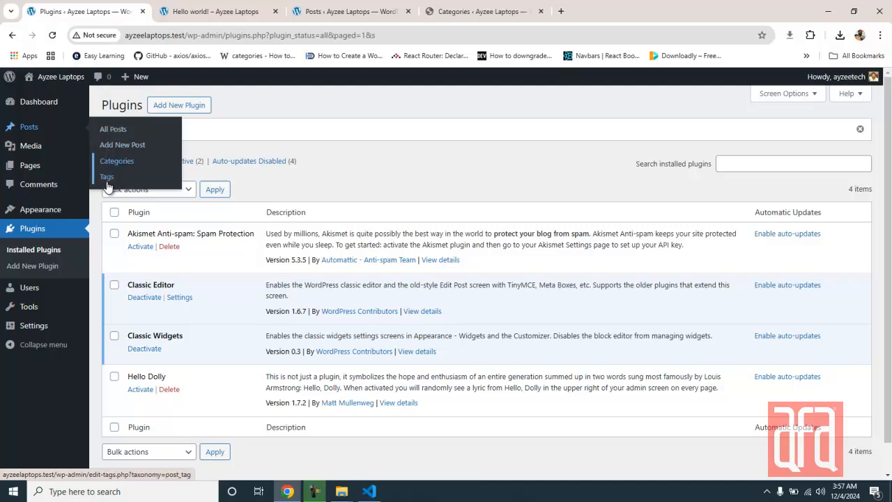
middle_click(35, 181)
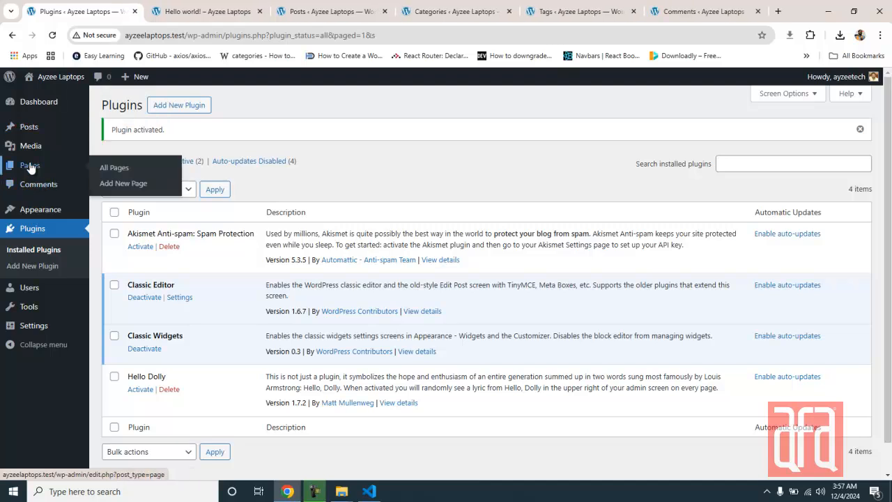
middle_click(30, 166)
key("ctrl+Tab")
key("ctrl+Tab")
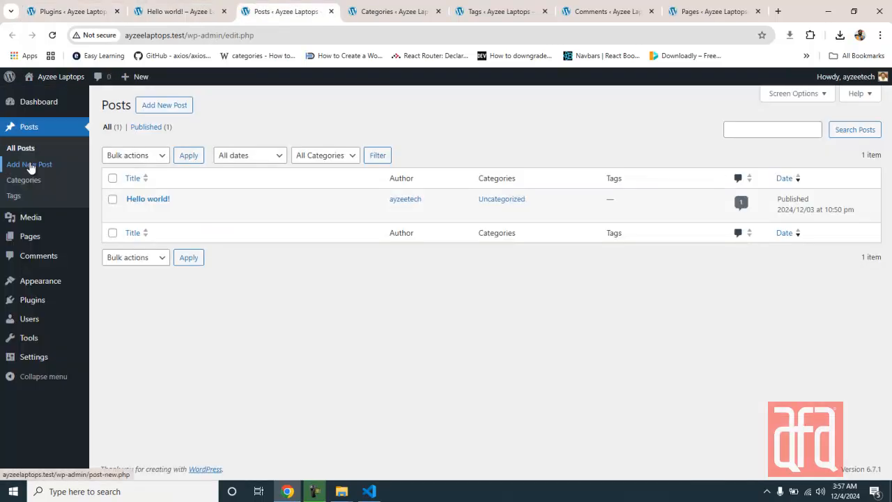
Step: Look through the default Categories, Tags, Comments and Pages lists and return to the Plugins page
key("ctrl+Tab")
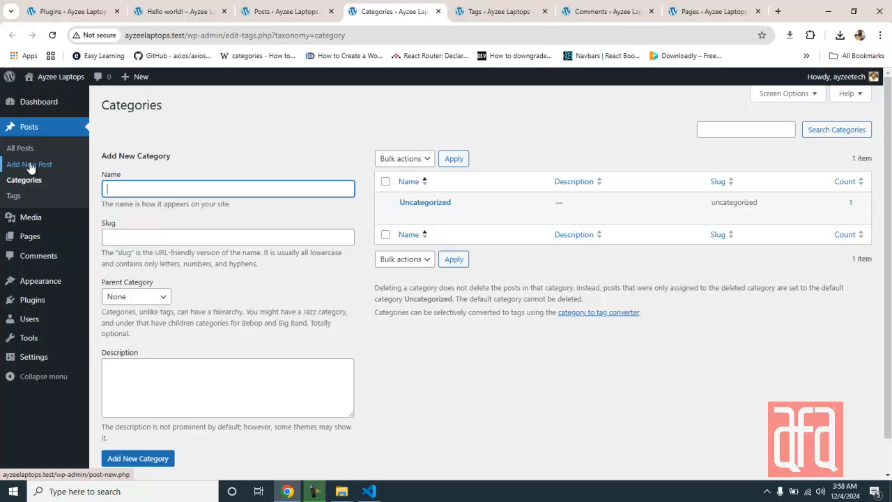
key("ctrl+Tab")
key("ctrl+Tab")
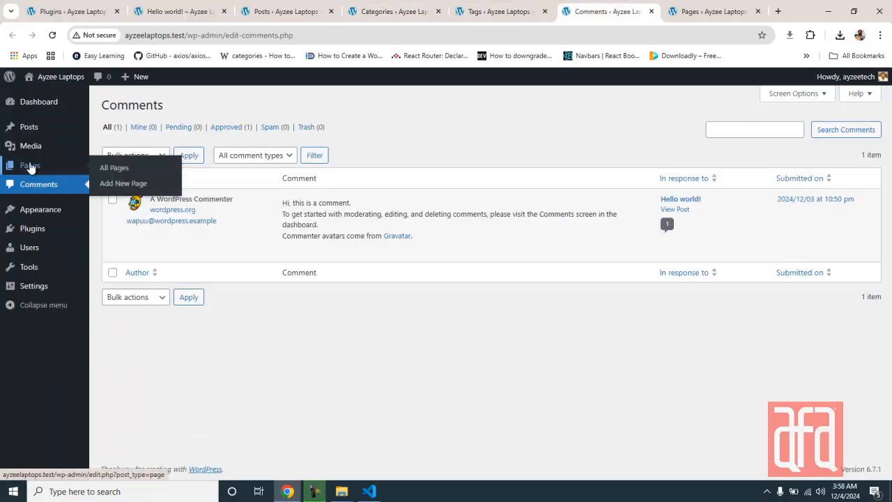
key("ctrl+Tab")
key("ctrl+Tab")
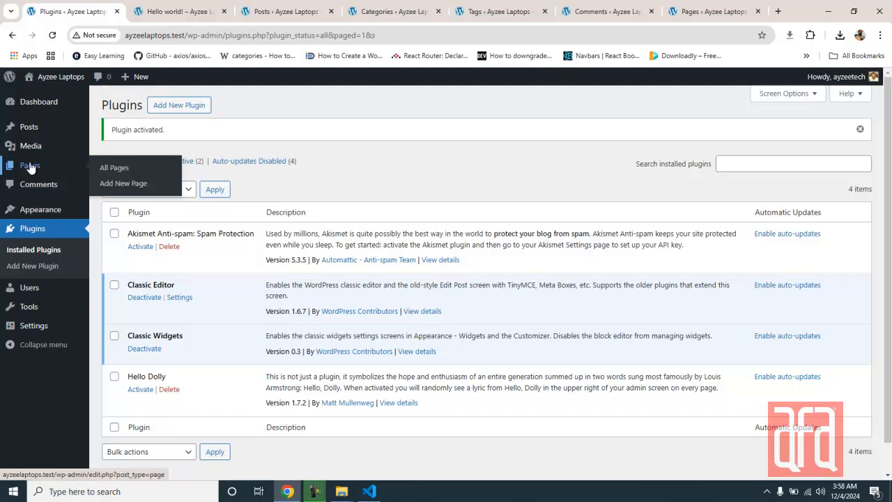
Step: Install the WordPress importer from the import tools and run it to choose an import file
mouse_move(27, 307)
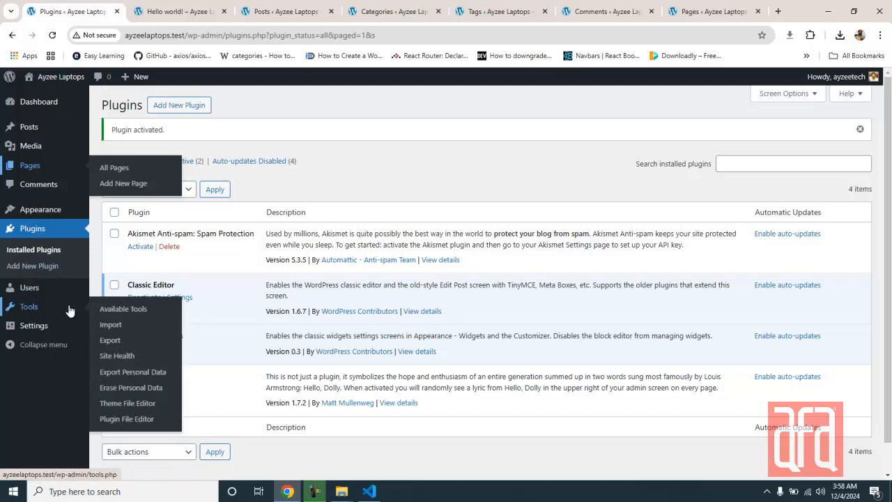
left_click(109, 325)
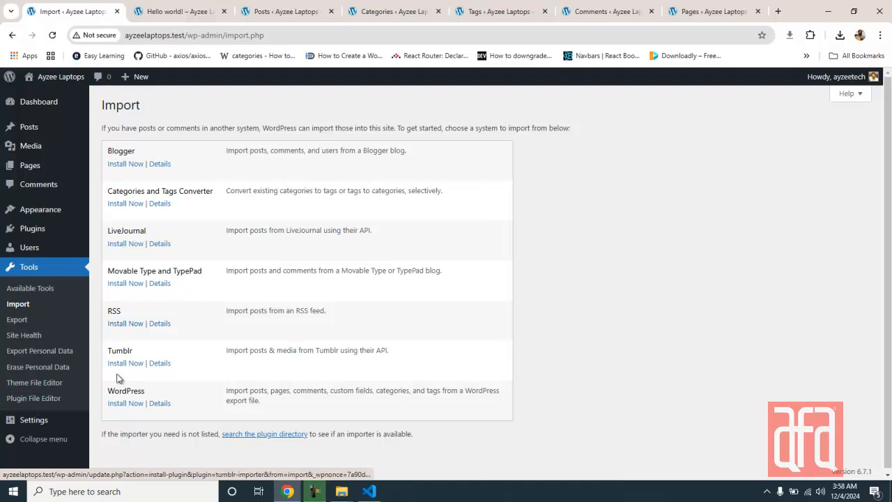
left_click(124, 406)
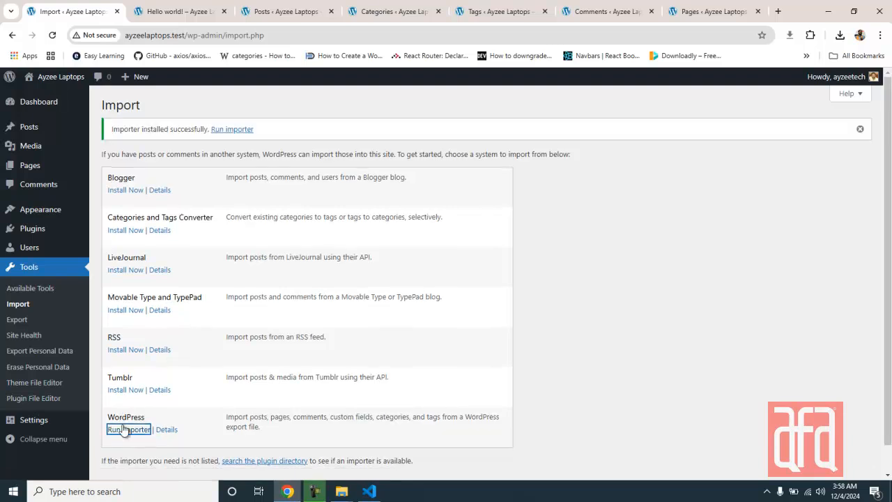
left_click(124, 430)
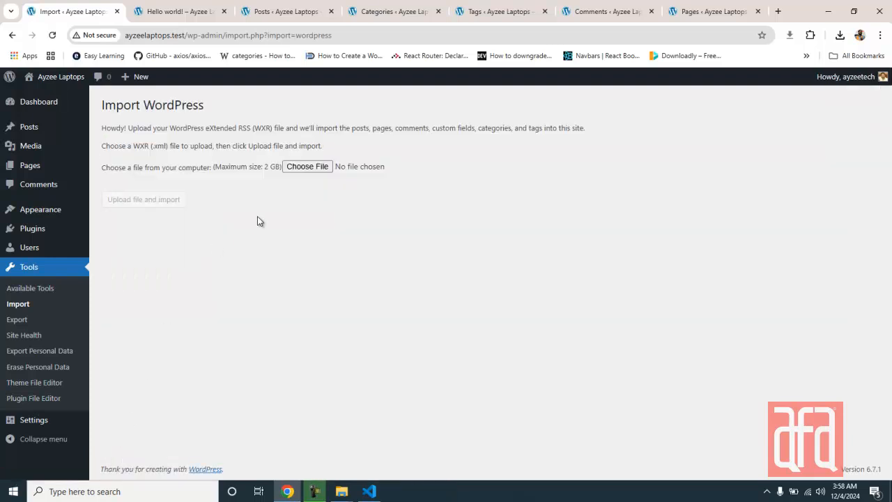
left_click(307, 166)
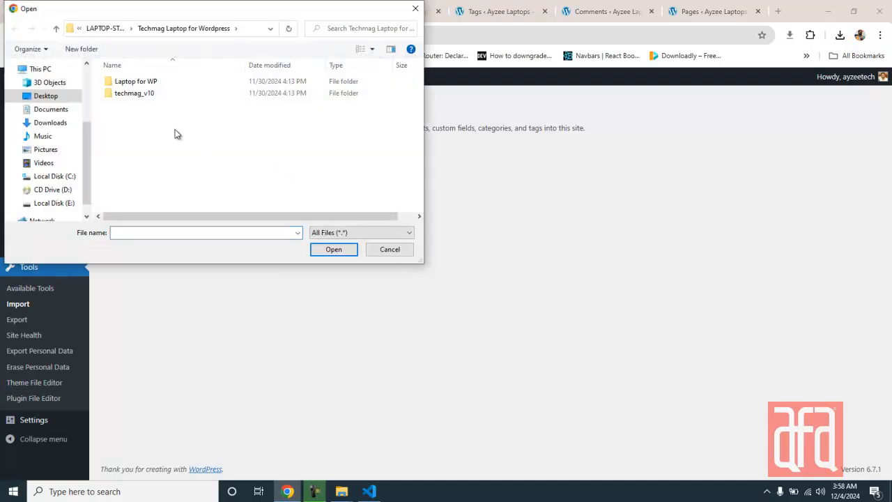
key("Down")
key("Return")
key("Down")
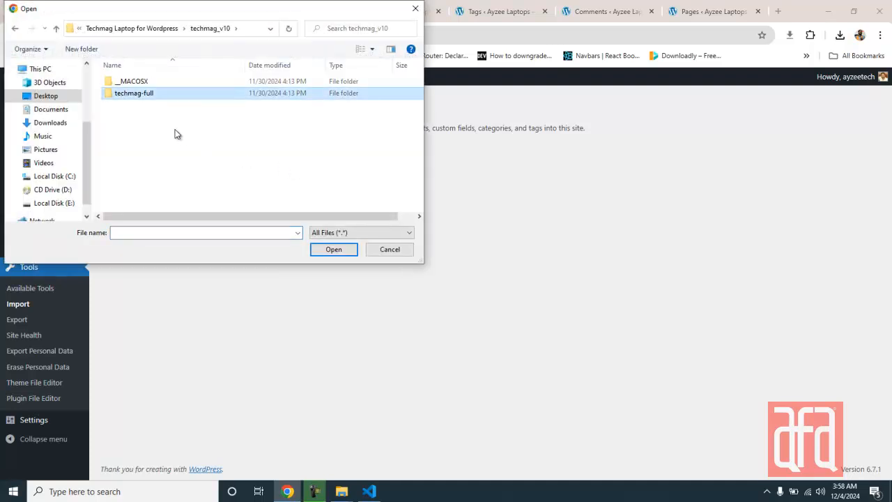
key("Return")
key("Down")
key("Down")
key("Down")
key("Up")
key("Up")
key("Up")
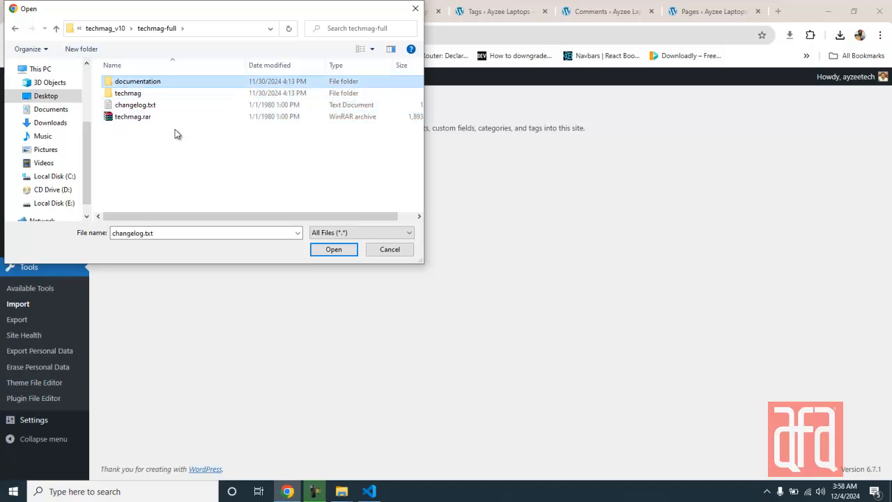
key("BackSpace")
key("BackSpace")
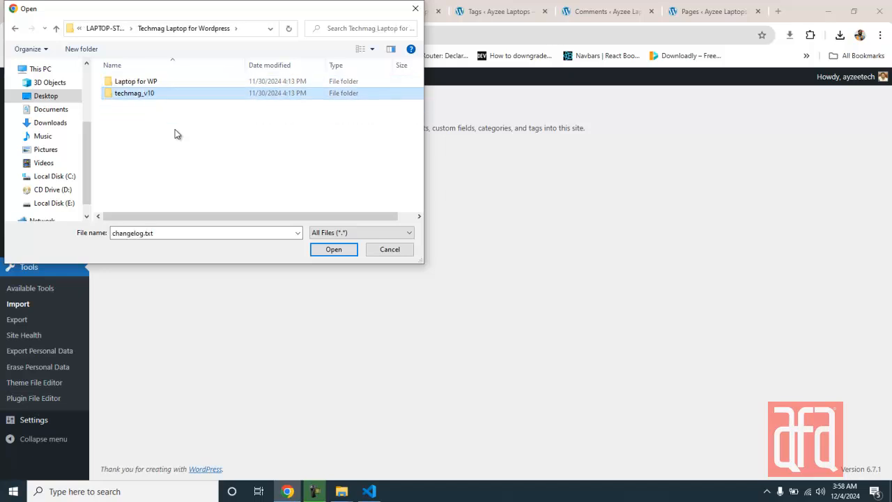
key("Up")
key("Return")
key("Down")
key("Down")
key("Down")
key("BackSpace")
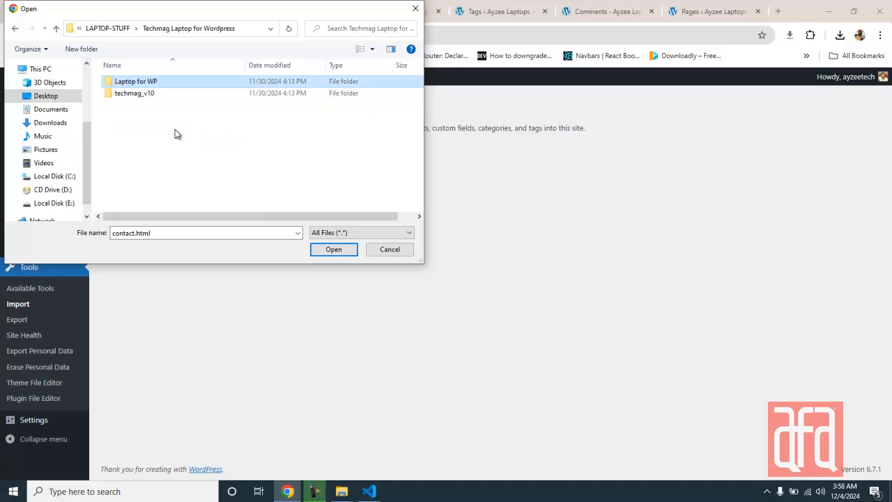
Step: Select posts.xml from the LAPTOP-STUFF folder and upload it for import
key("BackSpace")
key("Down")
key("Down")
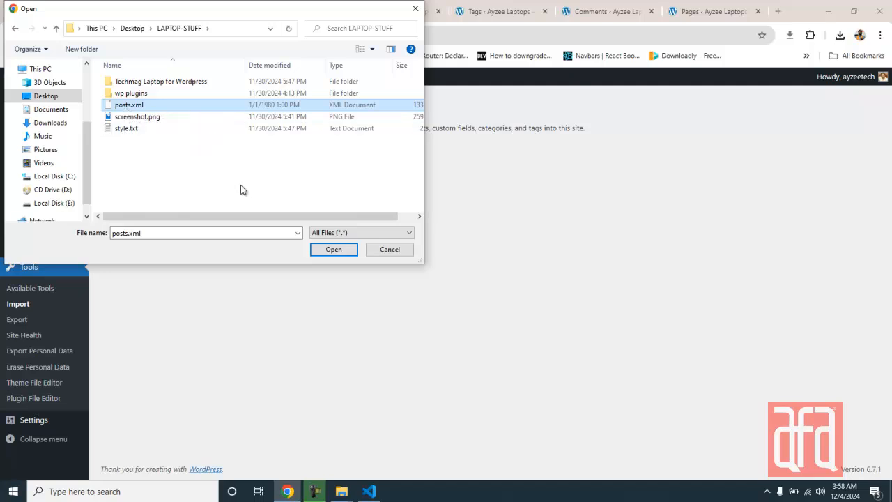
double_click(142, 106)
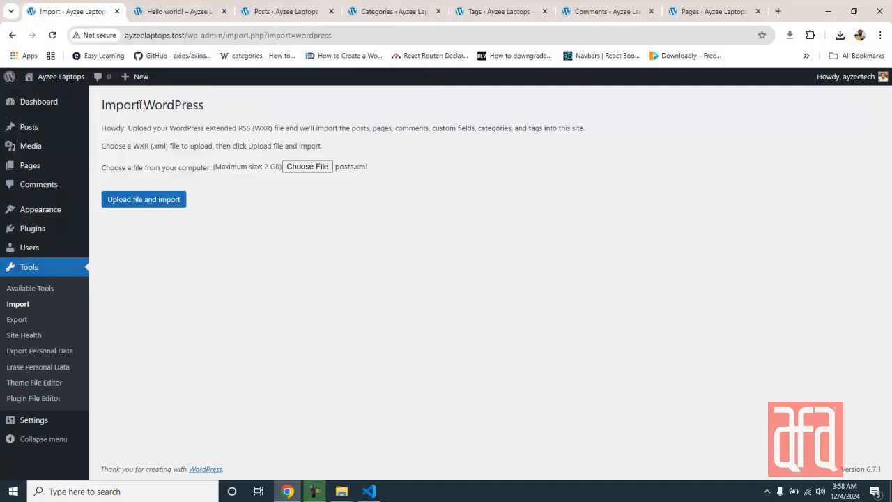
left_click(147, 202)
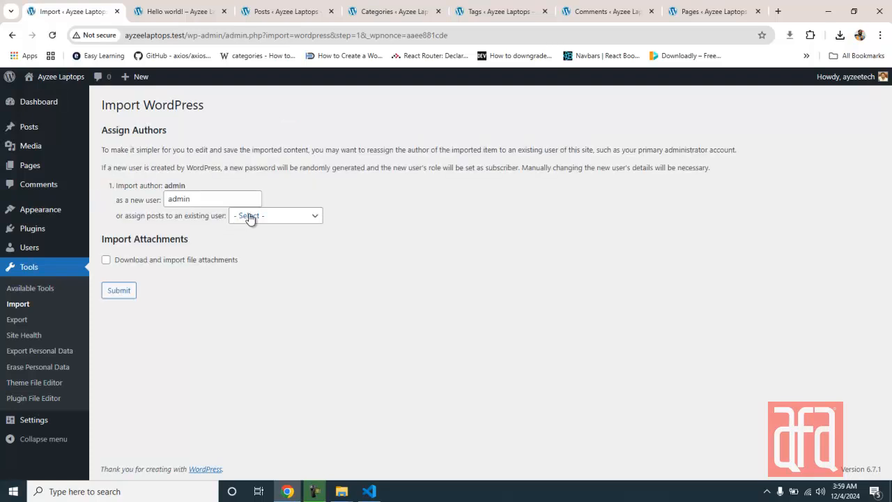
Step: Assign the imported posts to the existing user ayzeetech and run the import with file attachments downloaded
left_click(252, 218)
left_click(255, 247)
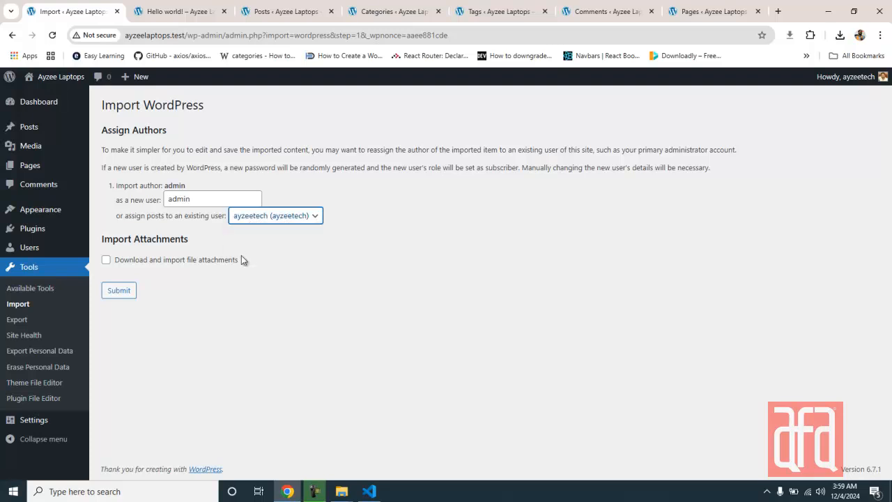
left_click(219, 261)
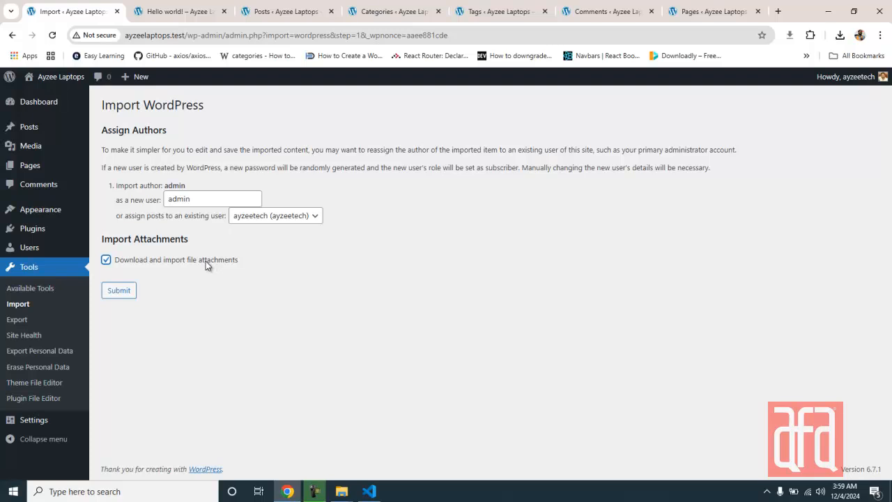
left_click(128, 290)
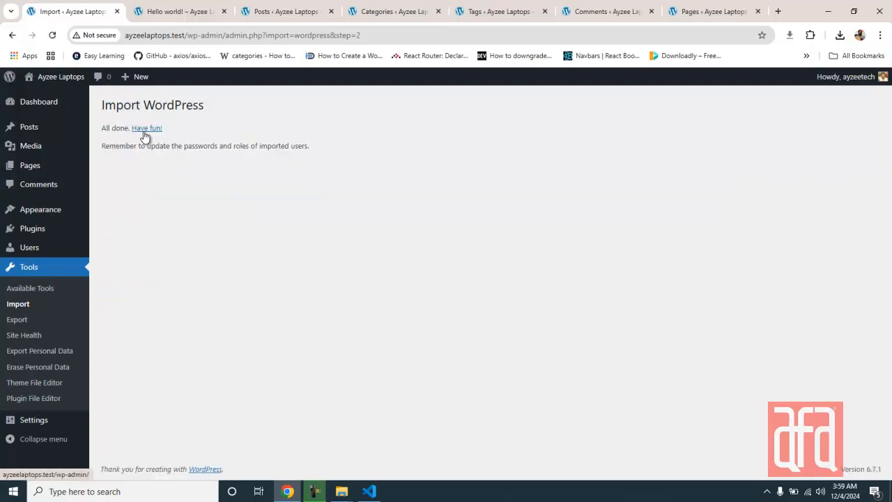
Step: Reload and examine the Posts, Categories, Tags, Comments and Pages lists for the imported content
key("ctrl+Tab")
key("ctrl+Tab")
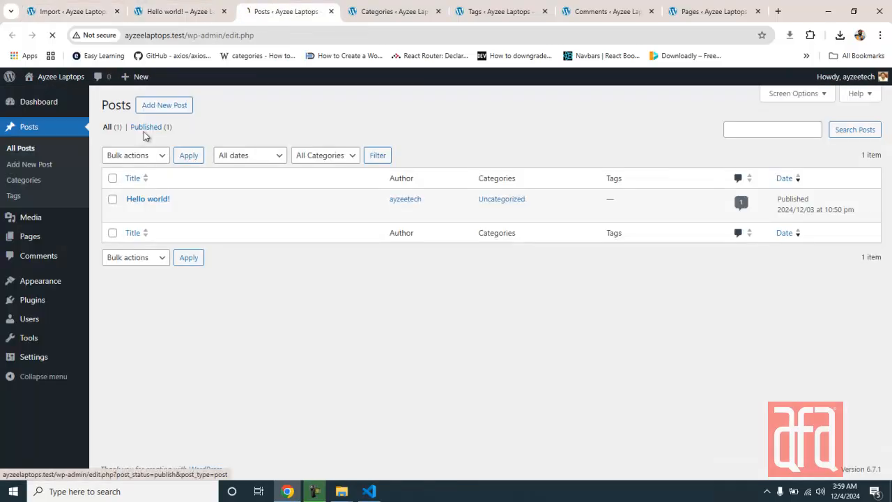
scroll(144, 136, "down", 3)
scroll(144, 136, "up", 2)
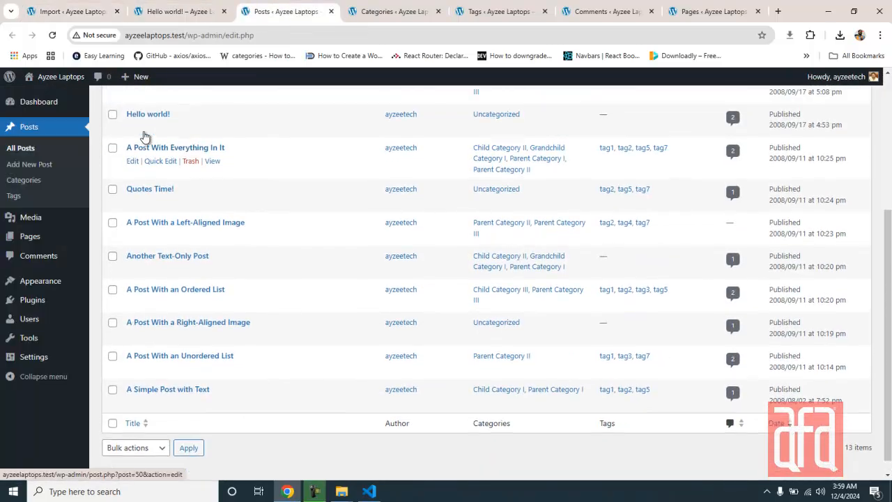
scroll(144, 136, "up", 1)
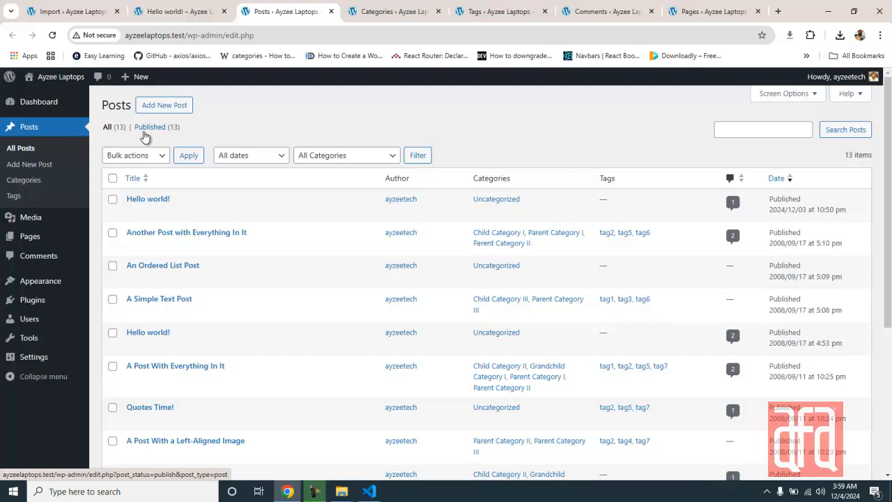
key("ctrl+Tab")
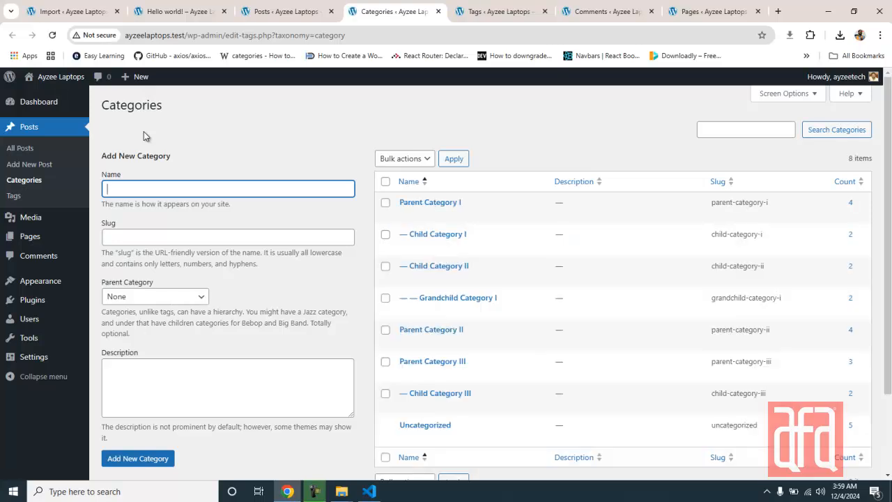
key("ctrl+Tab")
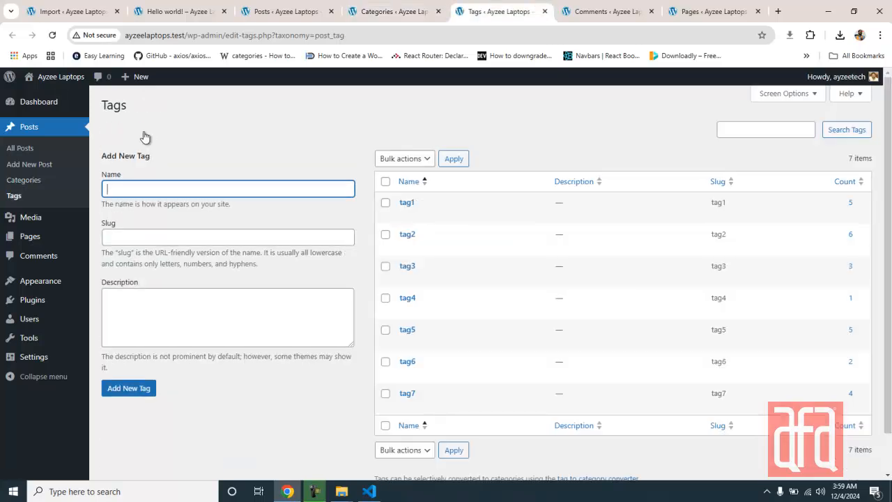
key("ctrl+Tab")
scroll(143, 135, "down", 1)
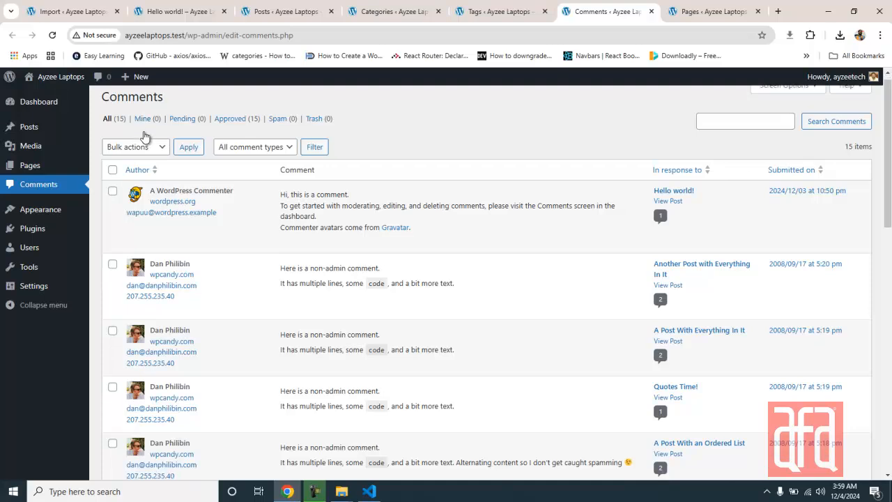
scroll(144, 134, "down", 5)
key("ctrl+Tab")
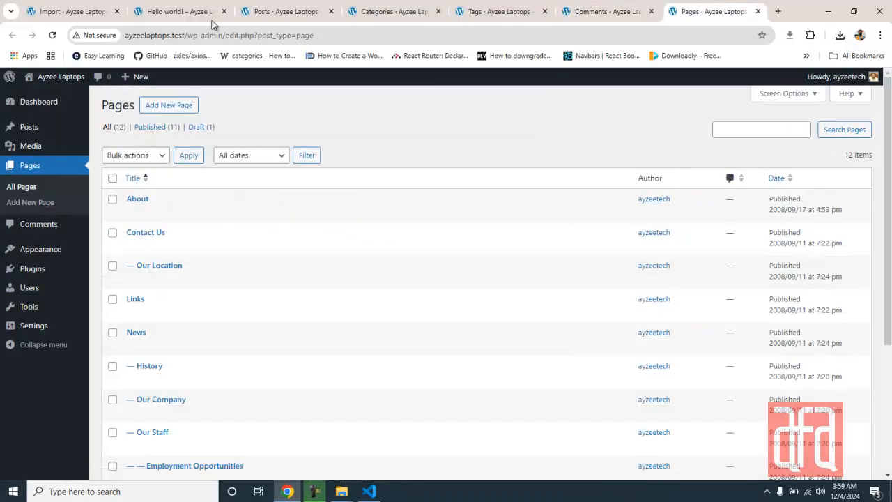
Step: Review the imported posts once more and close the Posts, Tags and Comments browser tabs
left_click(255, 9)
scroll(254, 216, "down", 2)
scroll(256, 234, "down", 1)
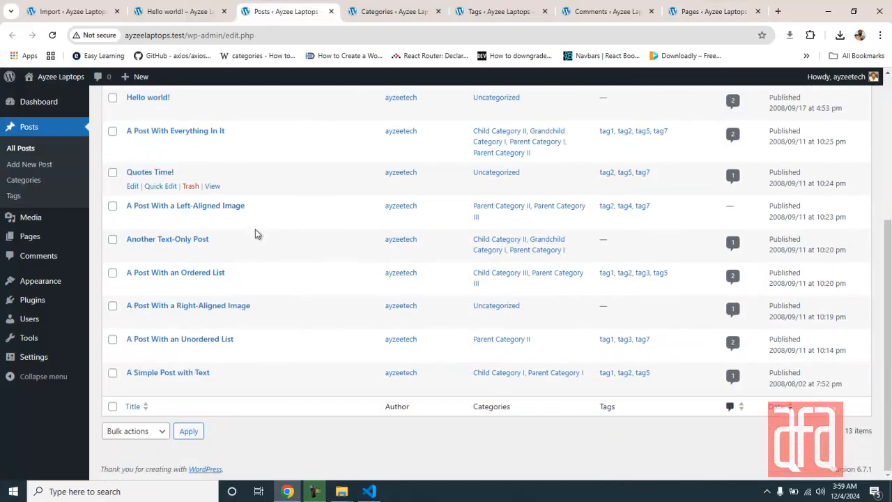
scroll(255, 233, "up", 2)
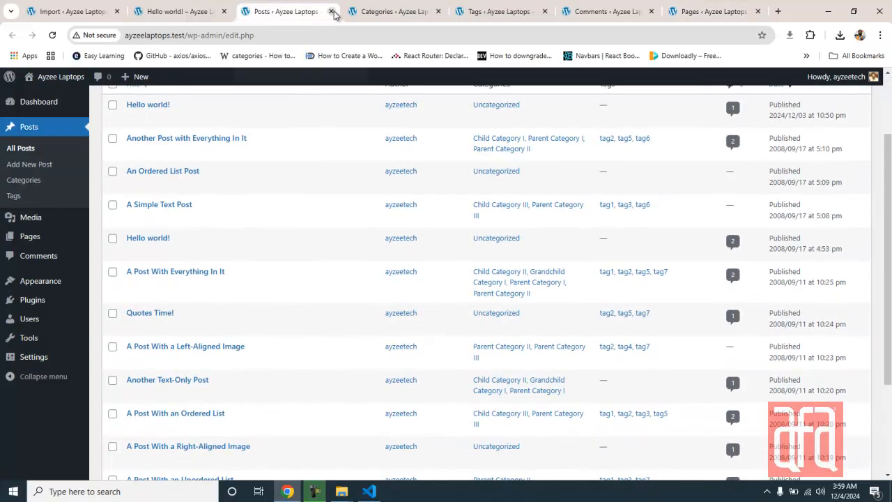
left_click(332, 12)
left_click(392, 18)
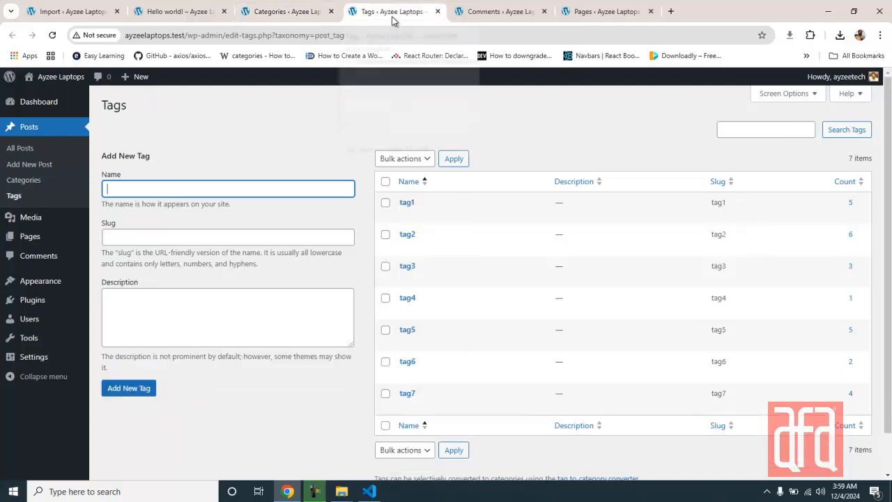
left_click(437, 12)
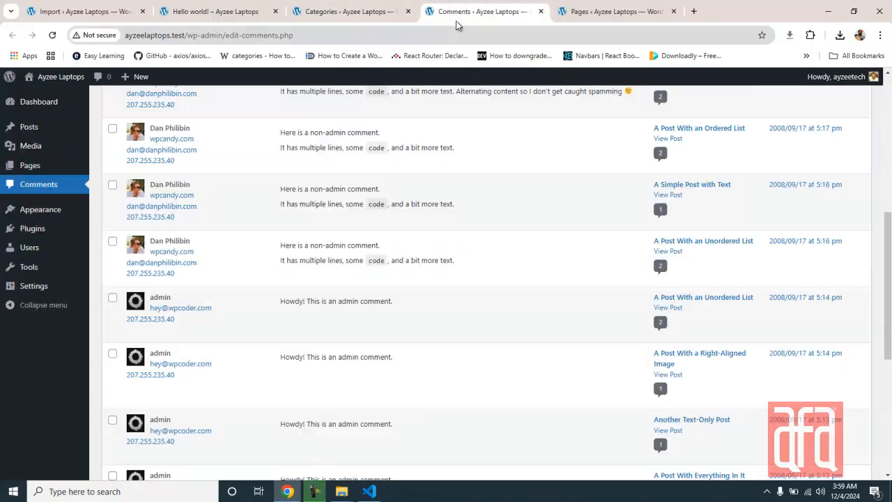
left_click(540, 12)
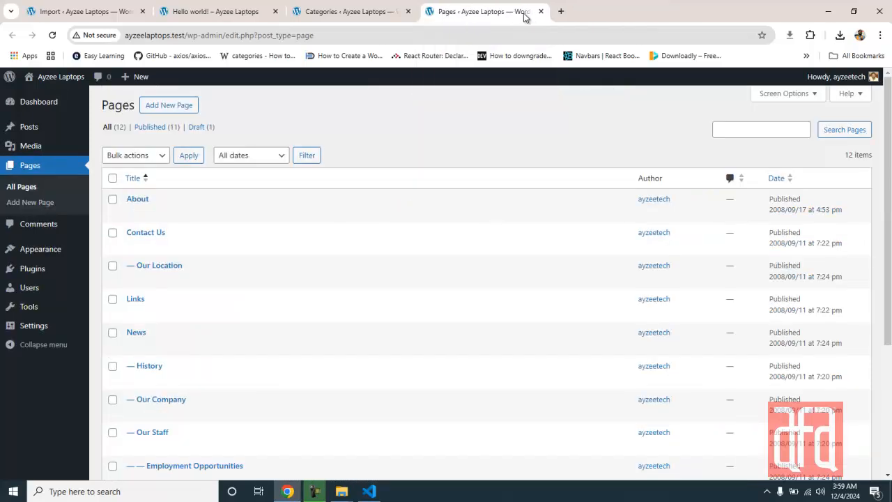
Step: Open every category except Uncategorized for editing, each in its own browser tab
left_click(376, 12)
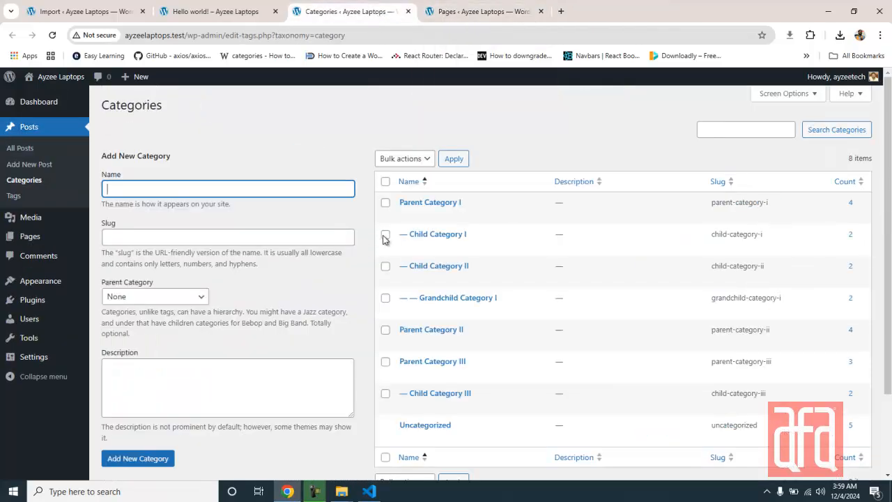
left_click(406, 214, "ctrl")
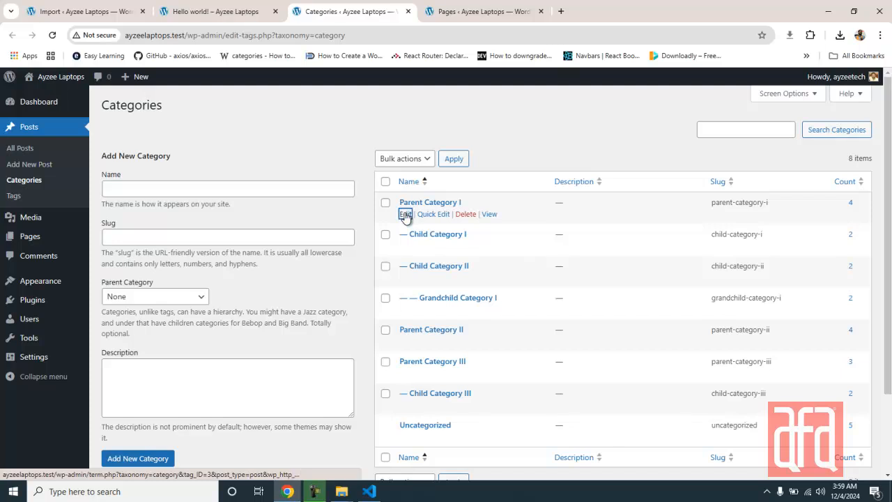
left_click(406, 247, "ctrl")
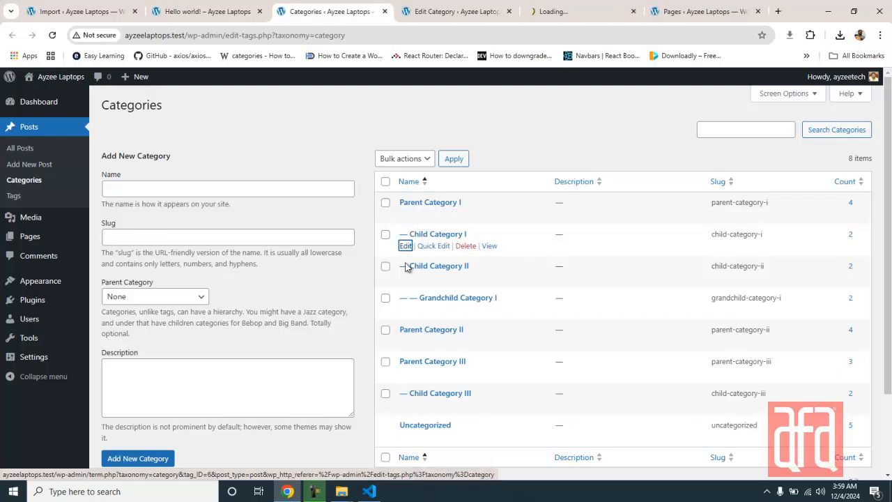
left_click(405, 278, "ctrl")
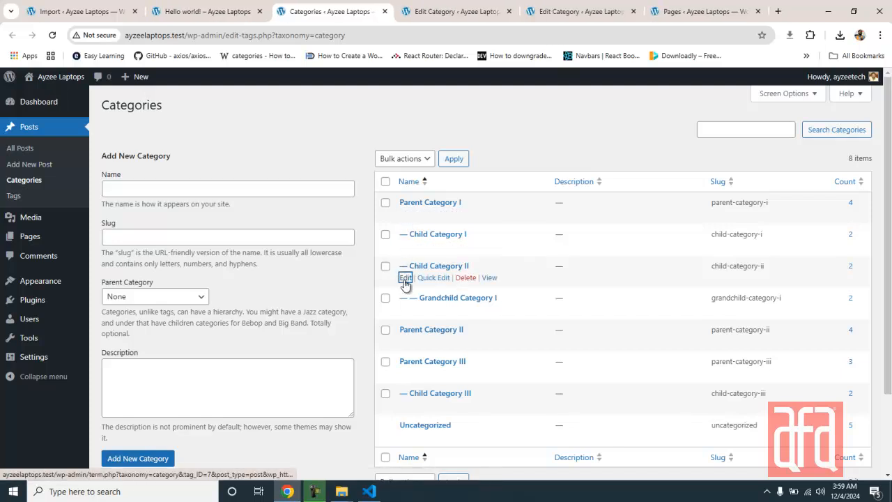
left_click(405, 311, "ctrl")
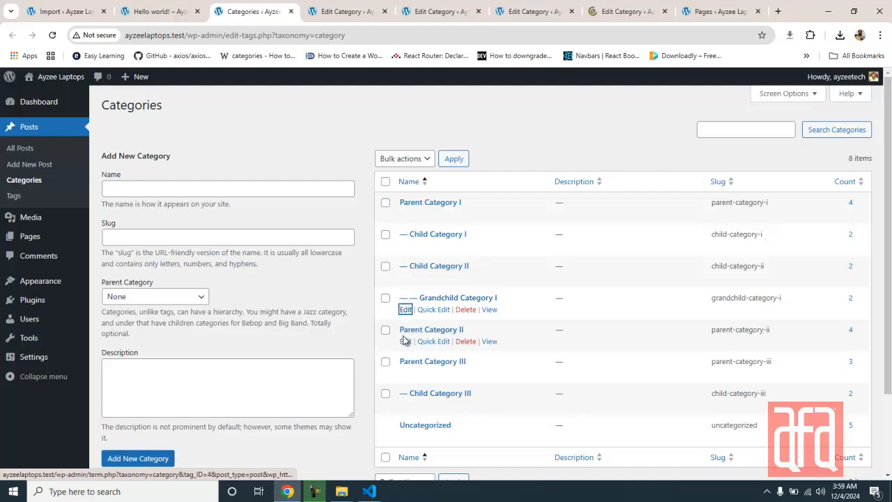
left_click(406, 341, "ctrl")
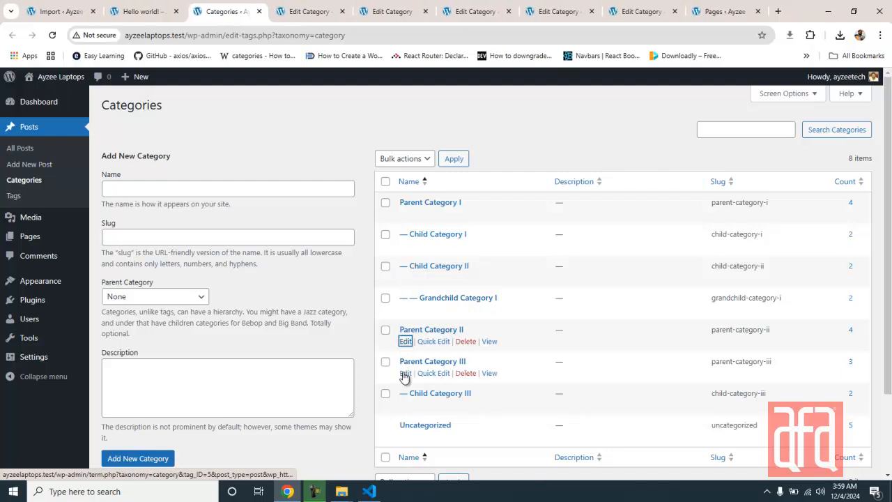
left_click(405, 374, "ctrl")
left_click(406, 405, "ctrl")
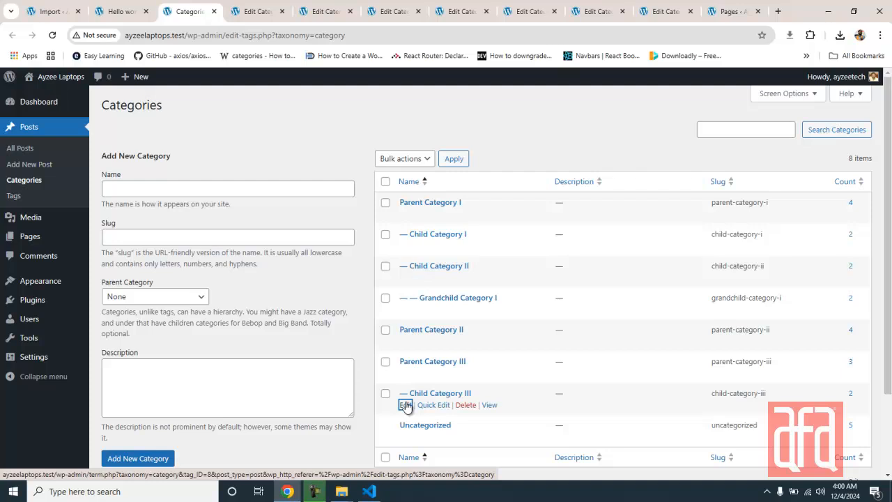
Step: Rename Parent Category I to DELL with its slug cleared, and update the category
key("ctrl+Tab")
key("ctrl+a")
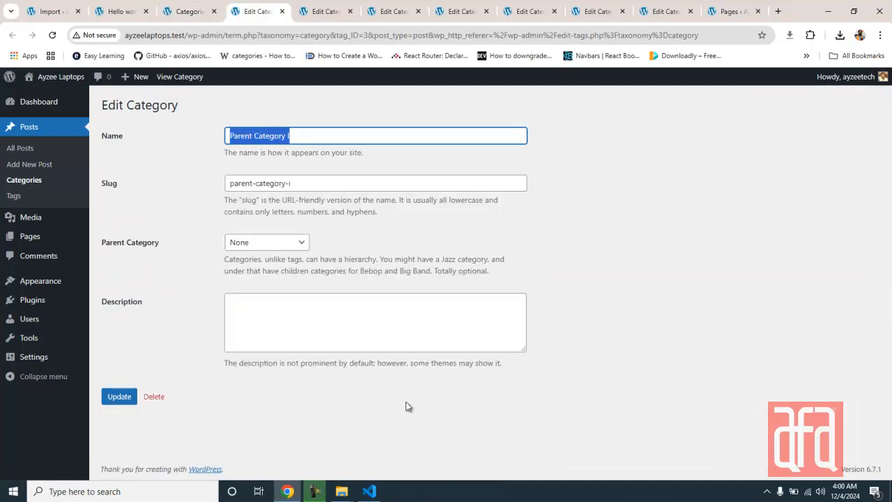
type("dell")
key("Down")
key("Return")
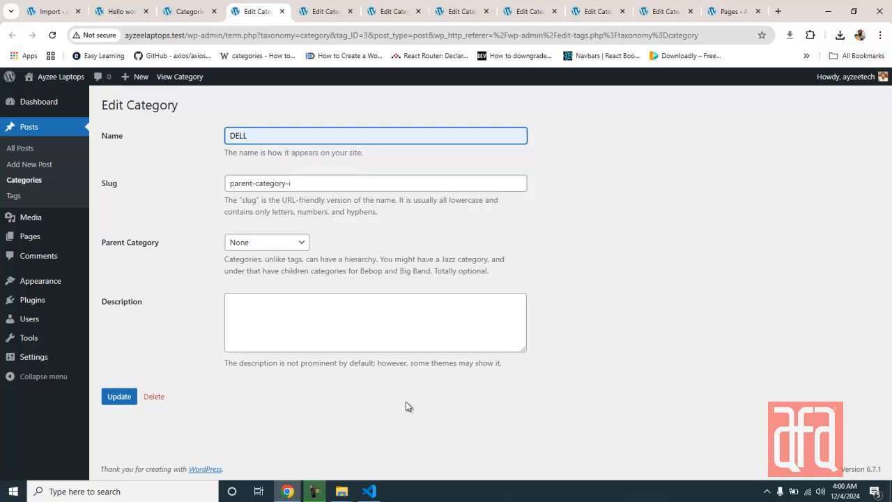
key("Tab")
key("BackSpace")
key("Tab")
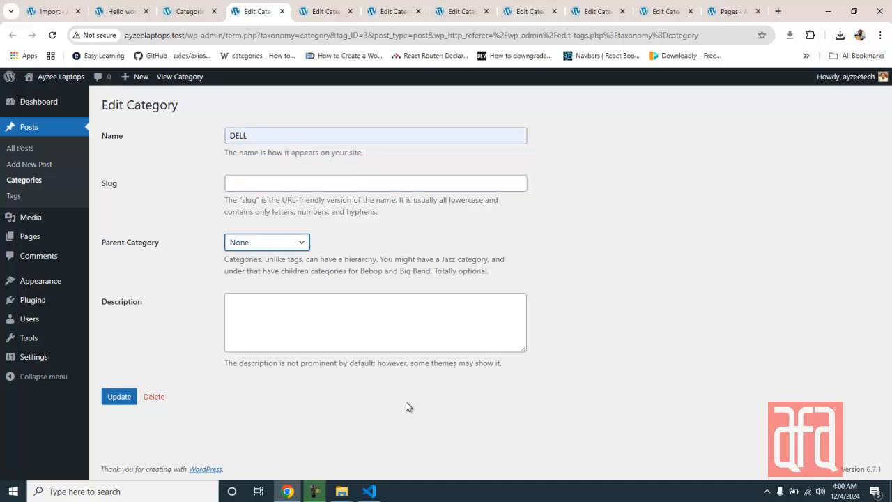
key("Tab")
key("Tab")
key("Return")
Step: Rename Child Category I to HP with a cleared slug and parent category None, and update it
key("ctrl+Tab")
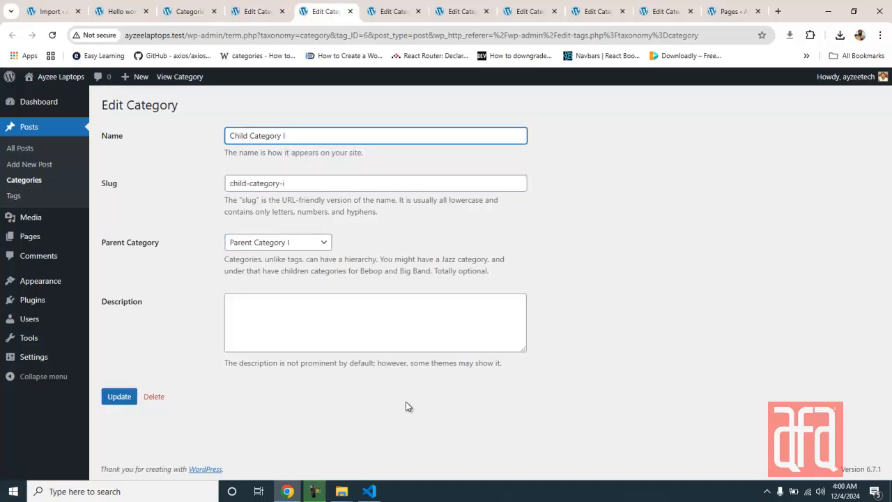
key("ctrl+s")
key("Escape")
key("ctrl+l")
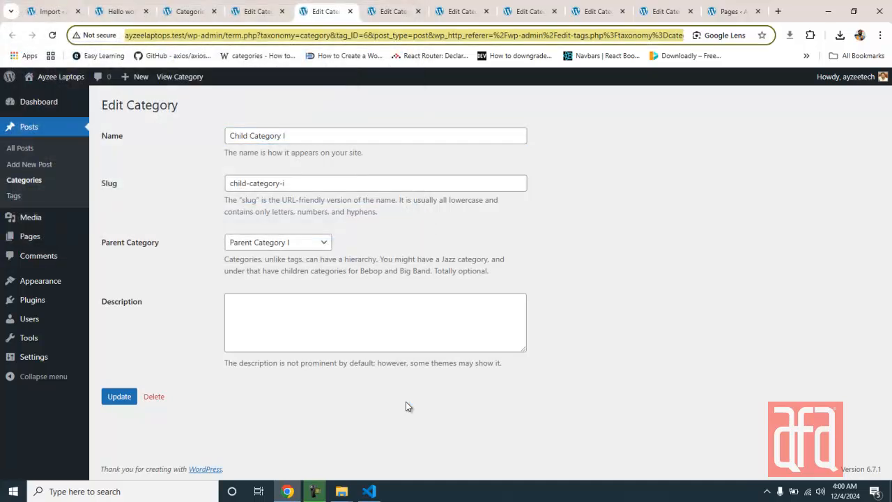
left_click(364, 134)
key("ctrl+a")
type("HP")
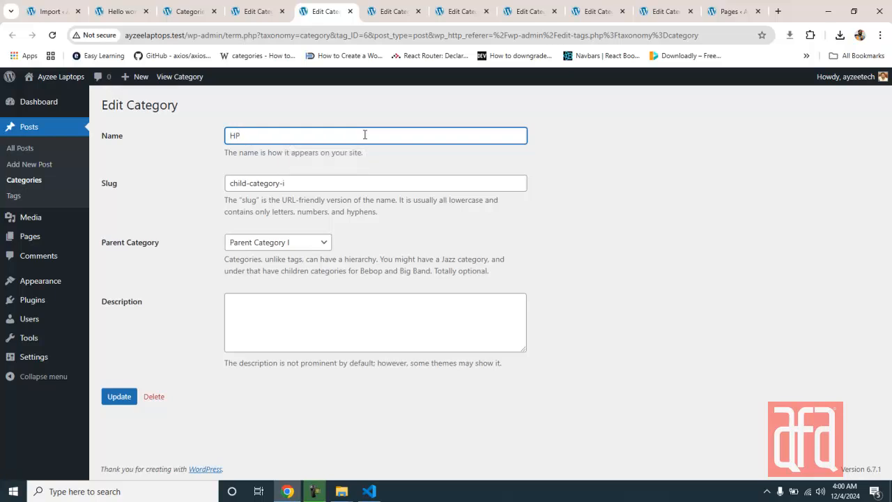
key("Tab")
key("BackSpace")
key("Tab")
key("Up")
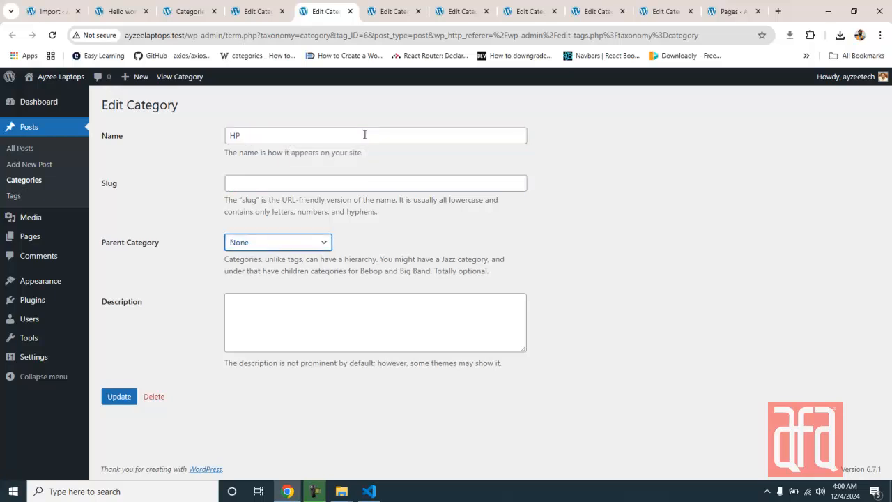
key("Tab")
key("Tab")
key("Return")
Step: Rename Child Category II to LENOVO with a cleared slug and parent category None, and update it
key("ctrl+Tab")
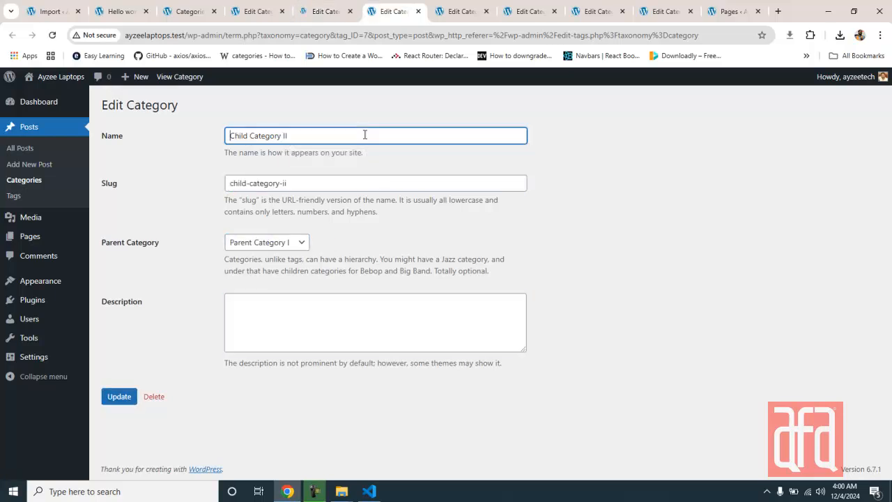
key("ctrl+a")
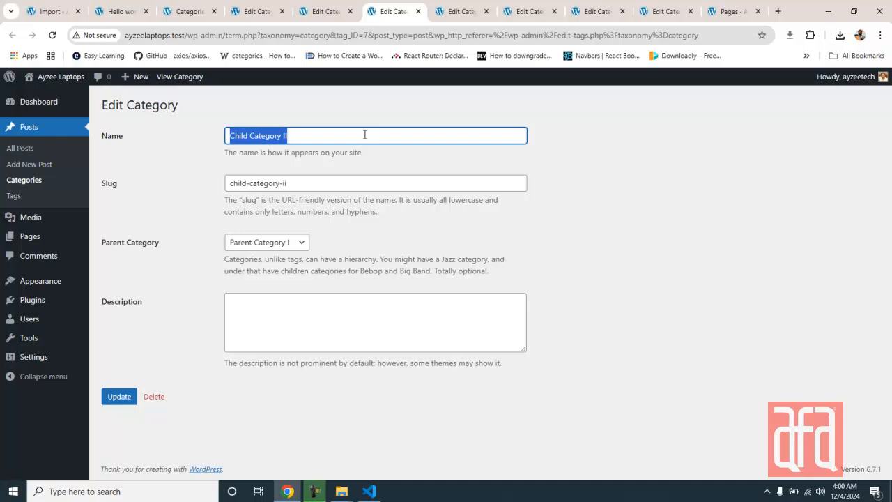
type("LENOVO")
key("Tab")
key("End")
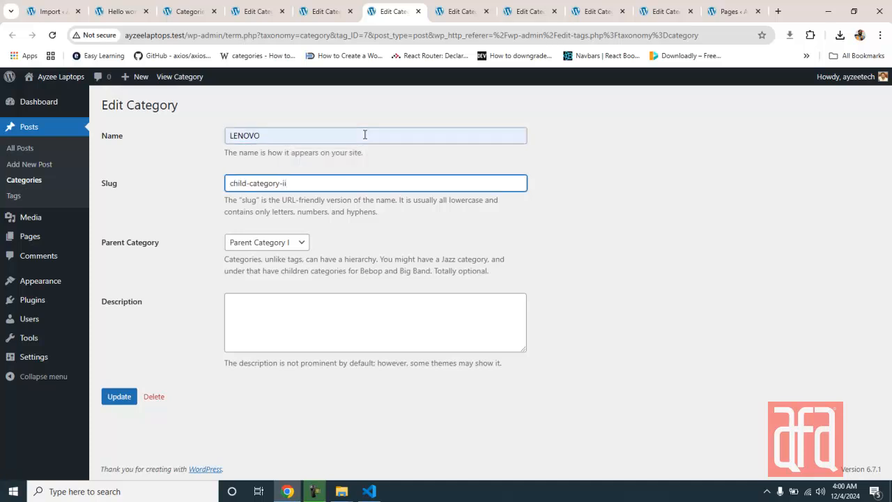
key("BackSpace")
key("BackSpace")
key("BackSpace")
key("BackSpace")
key("BackSpace")
key("BackSpace")
key("BackSpace")
key("BackSpace")
key("BackSpace")
key("BackSpace")
key("BackSpace")
key("BackSpace")
key("BackSpace")
key("BackSpace")
key("BackSpace")
key("BackSpace")
key("Tab")
key("Up")
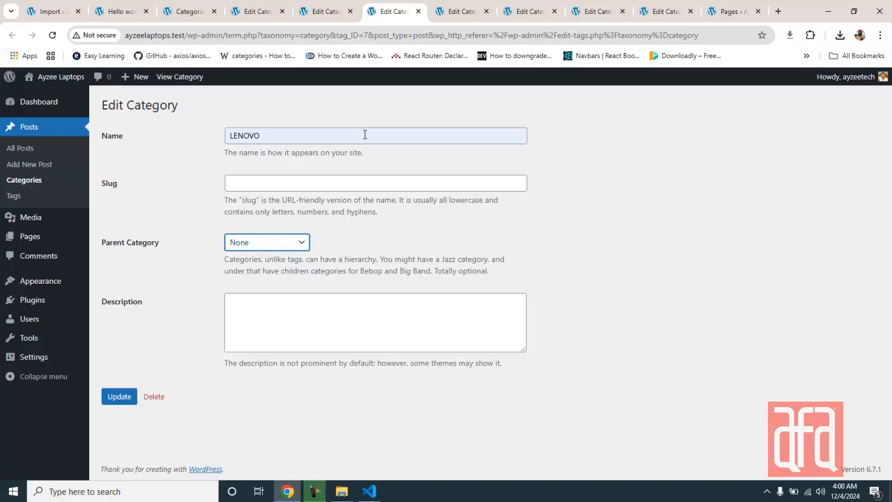
key("Tab")
key("Tab")
key("Return")
Step: Rename Grandchild Category I to ACER with a cleared slug and parent category None, and update it
key("ctrl+Tab")
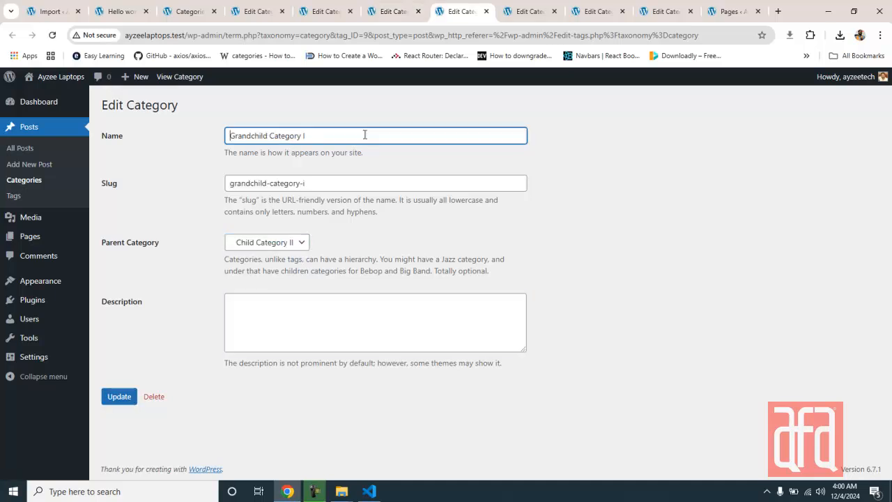
key("ctrl+a")
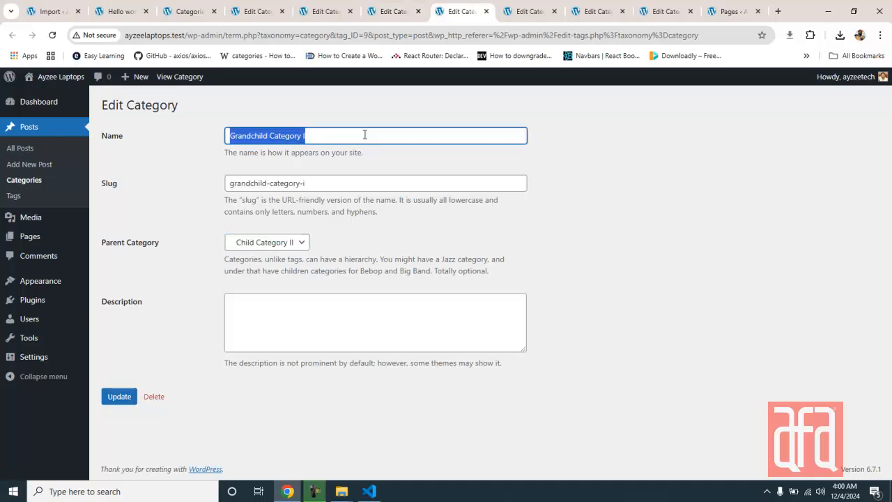
type("AC")
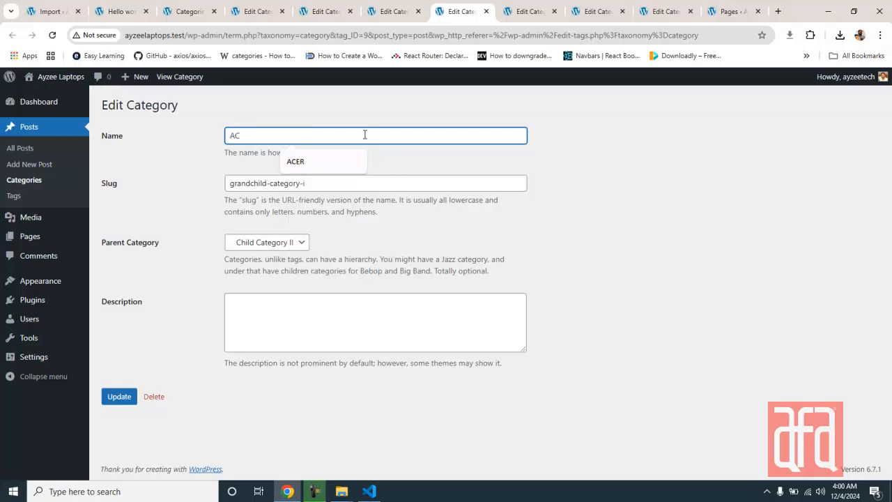
key("Down")
key("Return")
key("Tab")
key("BackSpace")
key("Tab")
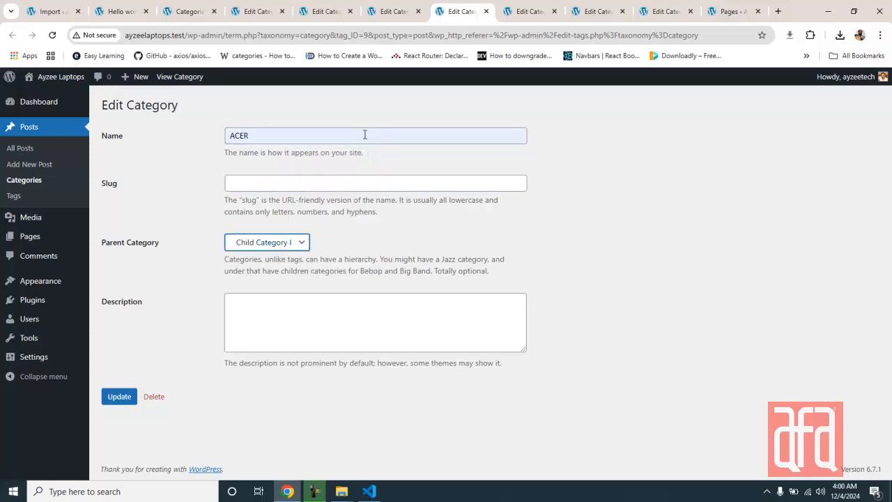
key("Home")
key("Tab")
Step: Rename Parent Category II to ASUS with its slug cleared, and update the category
key("ctrl+Tab")
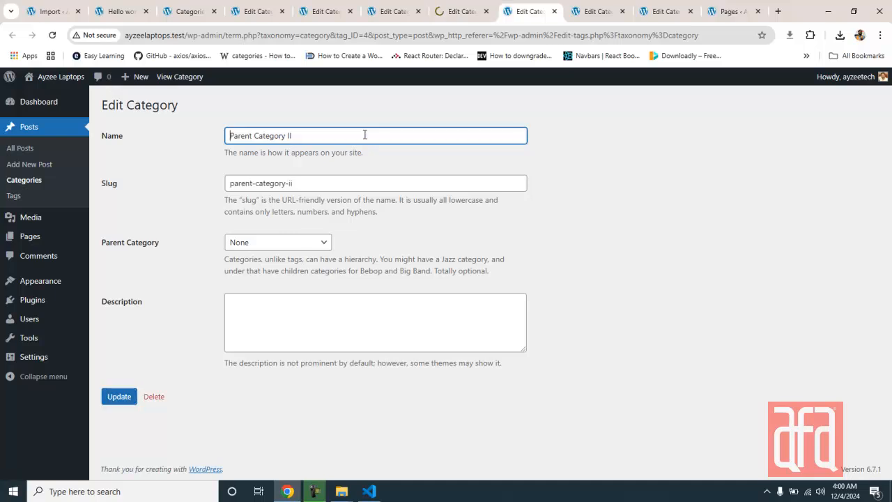
key("ctrl+a")
type("AS")
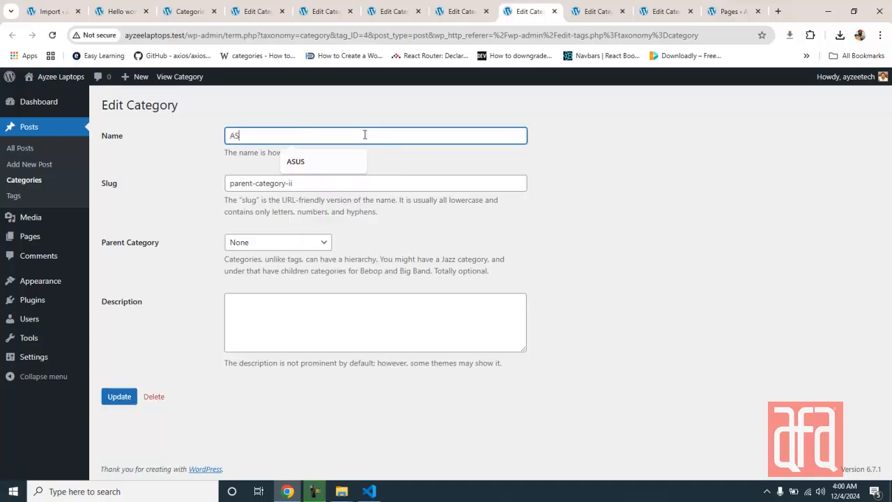
key("Down")
key("Return")
key("Tab")
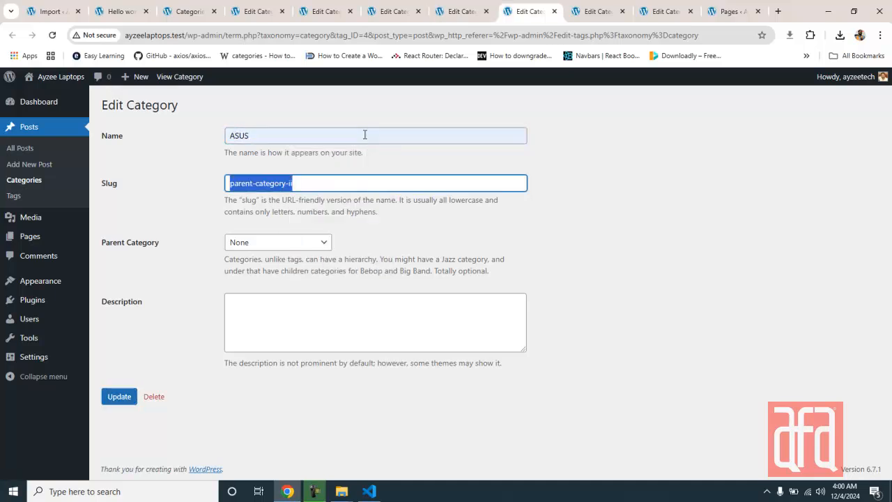
key("BackSpace")
key("Tab")
key("Tab")
key("Tab")
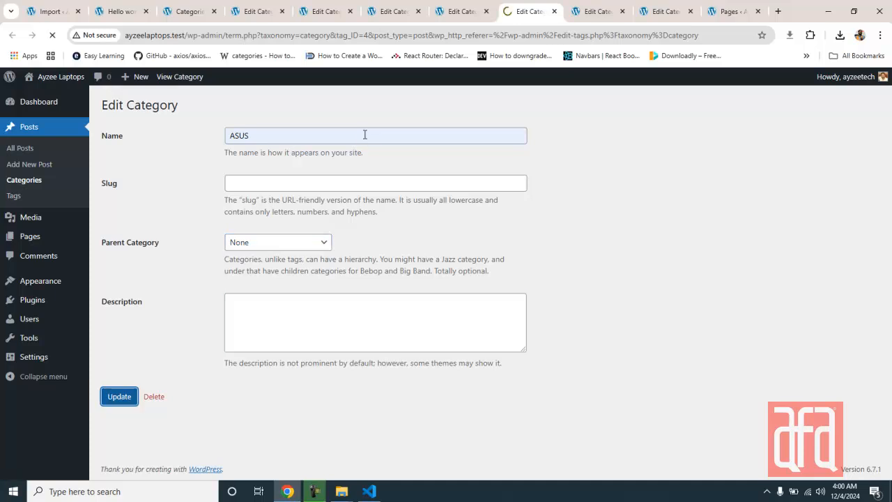
Step: Rename Parent Category III to TOSHIBA with its slug cleared, and update the category
key("ctrl+Tab")
key("ctrl+a")
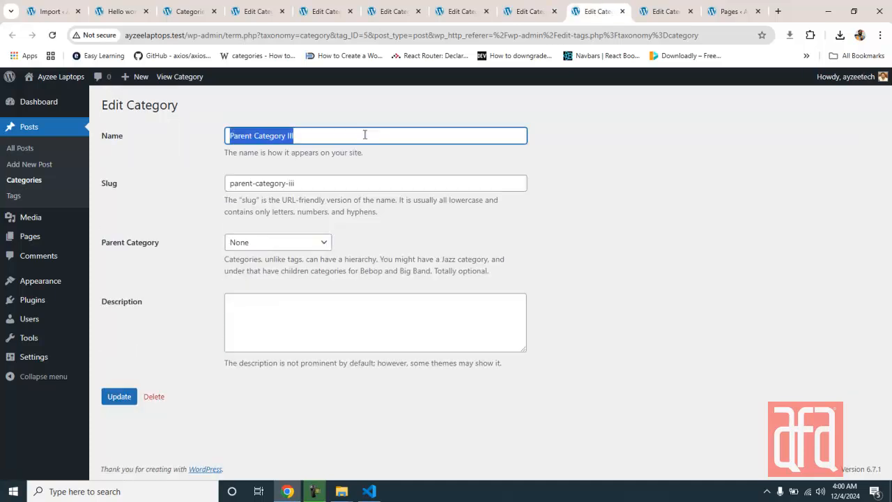
type("TH")
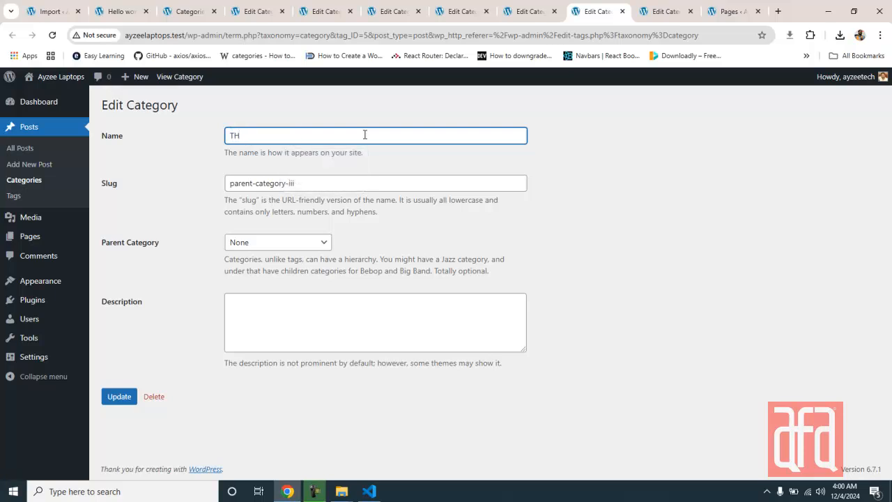
key("BackSpace")
type("OSHIBA")
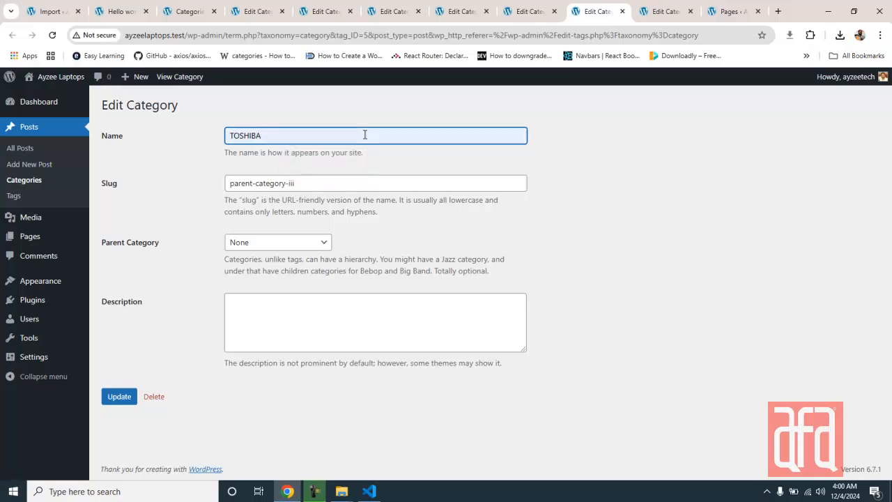
key("Tab")
key("BackSpace")
key("Tab")
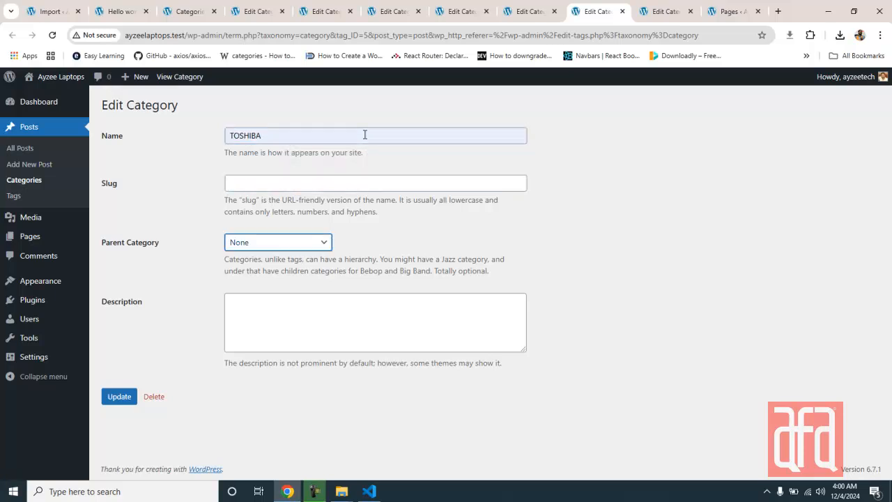
key("Tab")
key("Tab")
key("Return")
Step: Rename Child Category III to APPLE with a cleared slug and parent category None, and update it
key("ctrl+Tab")
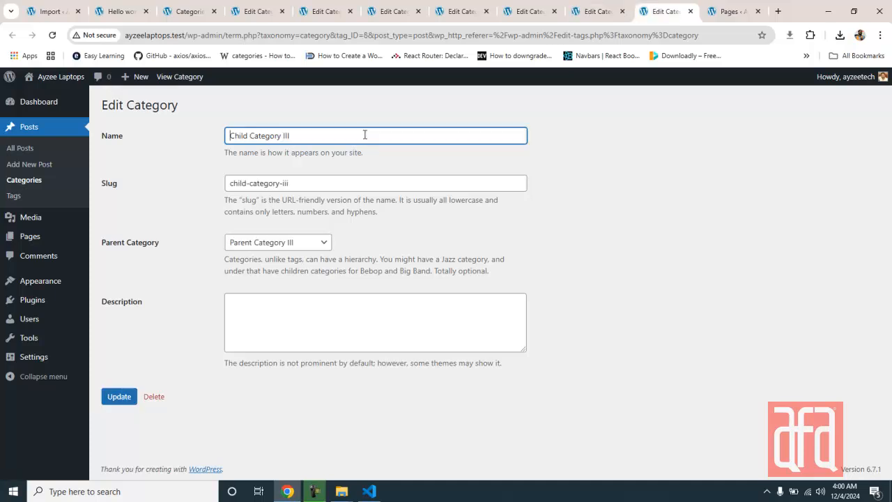
key("ctrl+a")
type("APP")
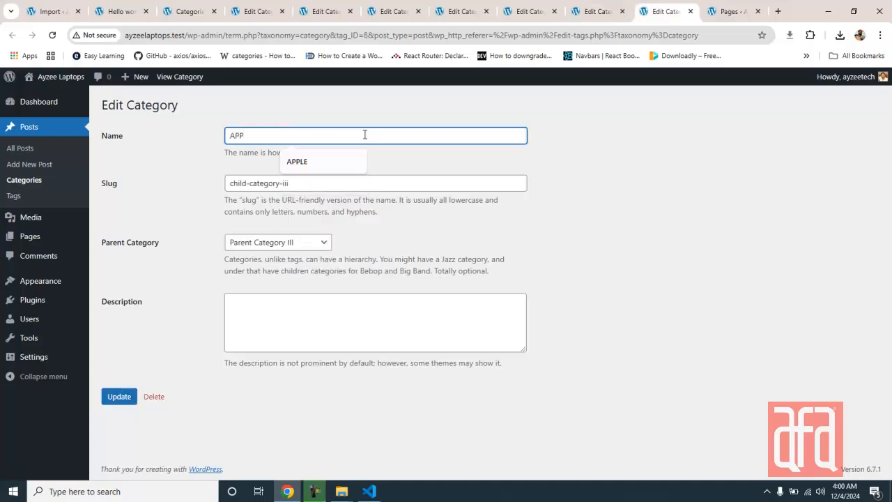
key("Down")
key("Return")
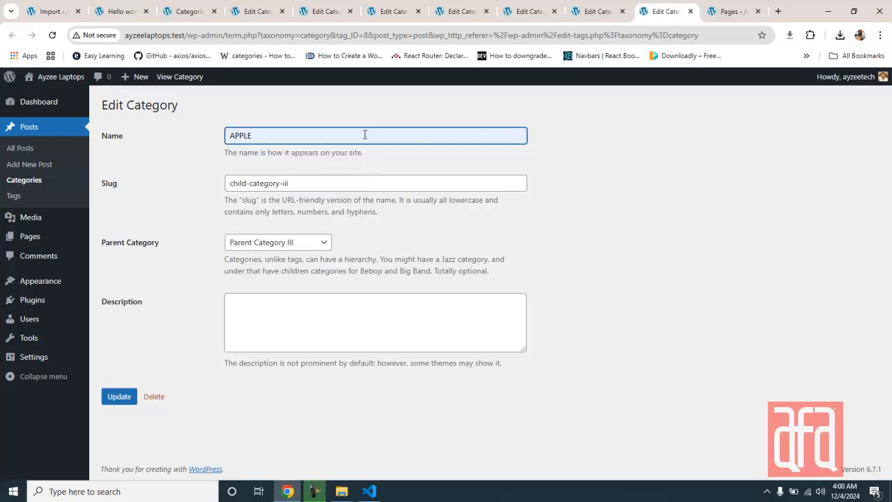
key("Tab")
key("BackSpace")
key("Tab")
key("Up")
key("Up")
key("Up")
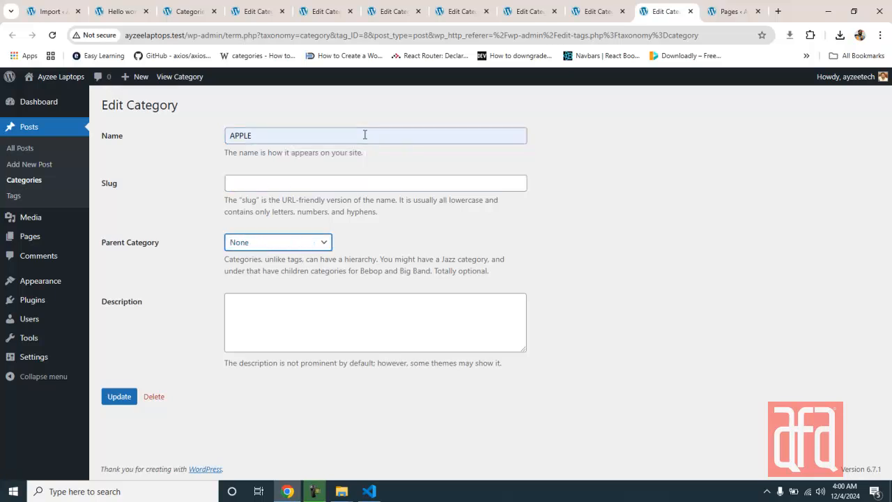
key("Tab")
key("Tab")
key("Return")
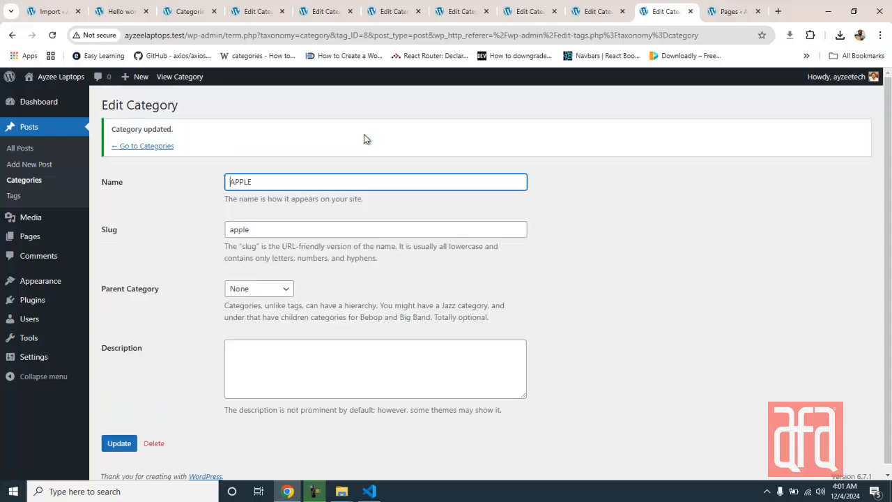
Step: Close the finished category editing tabs, reload the Categories list to check the brand names, and close that list too
key("ctrl+w")
key("ctrl+w")
key("ctrl+w")
key("ctrl+w")
key("ctrl+w")
key("ctrl+w")
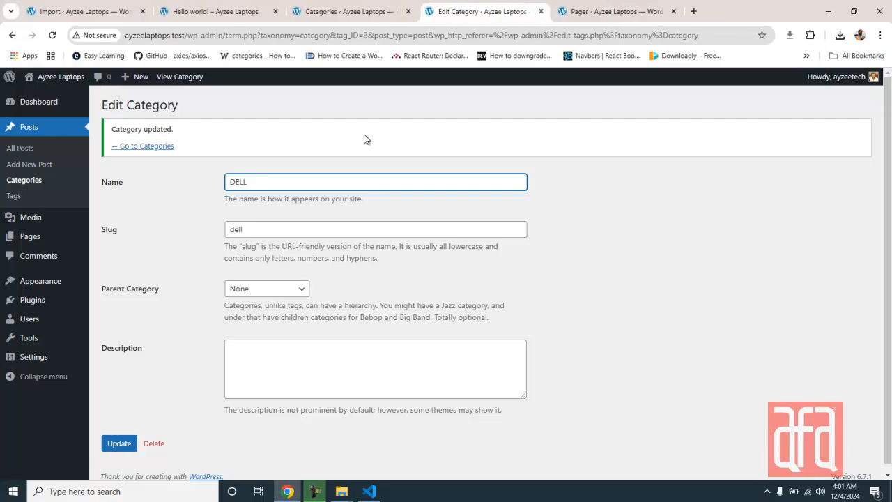
key("ctrl+w")
key("F5")
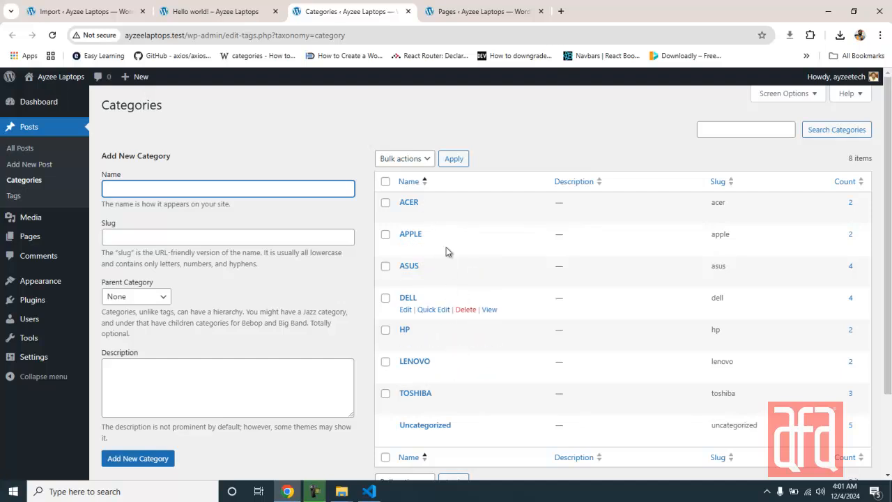
key("ctrl+w")
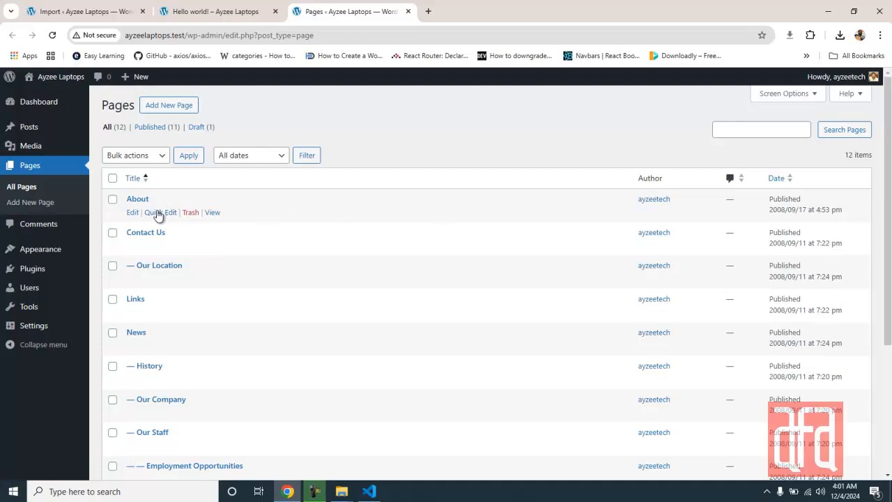
Step: Retitle the About page as About Us through Quick Edit and update it
left_click(158, 213)
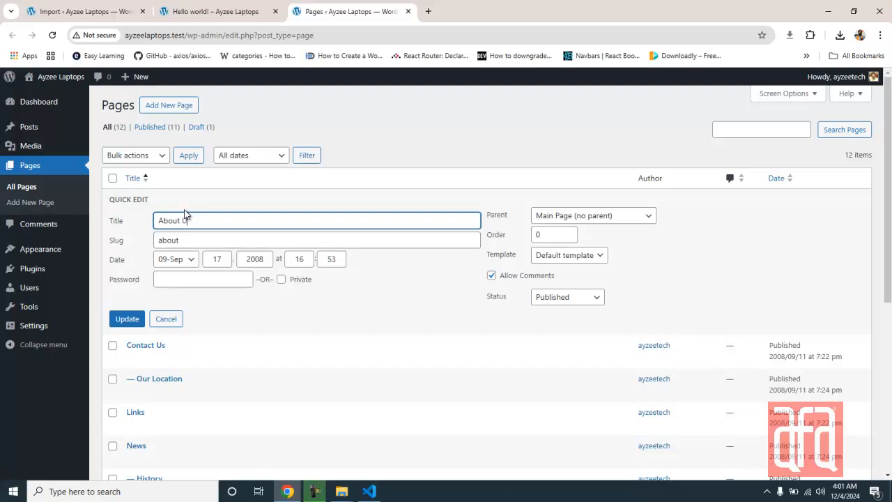
left_click(192, 240)
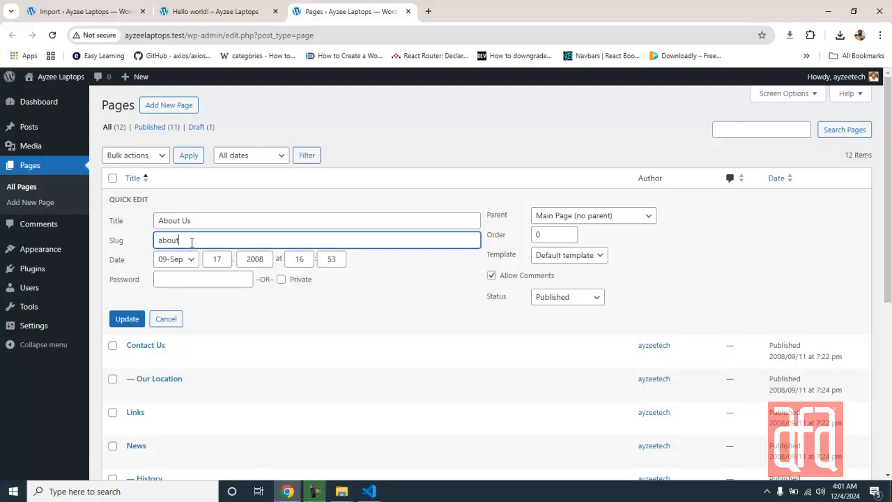
left_click(127, 319)
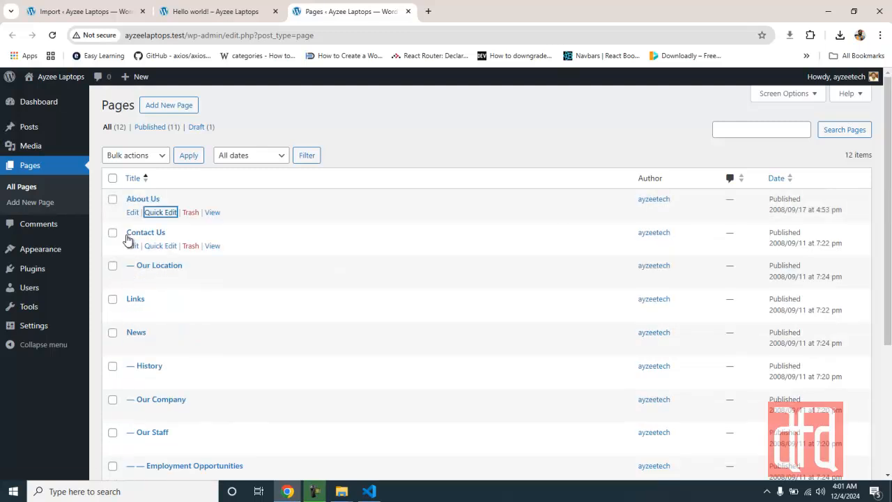
Step: Move the Our Location, History, Our Company, Our Staff, Employment Opportunities and Privacy Policy pages to the trash in bulk
scroll(128, 202, "down", 2)
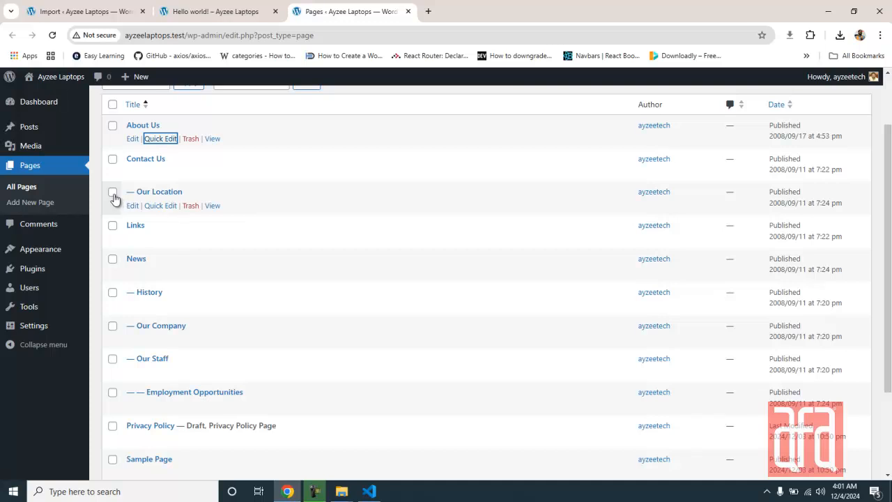
left_click(112, 193)
left_click(112, 293)
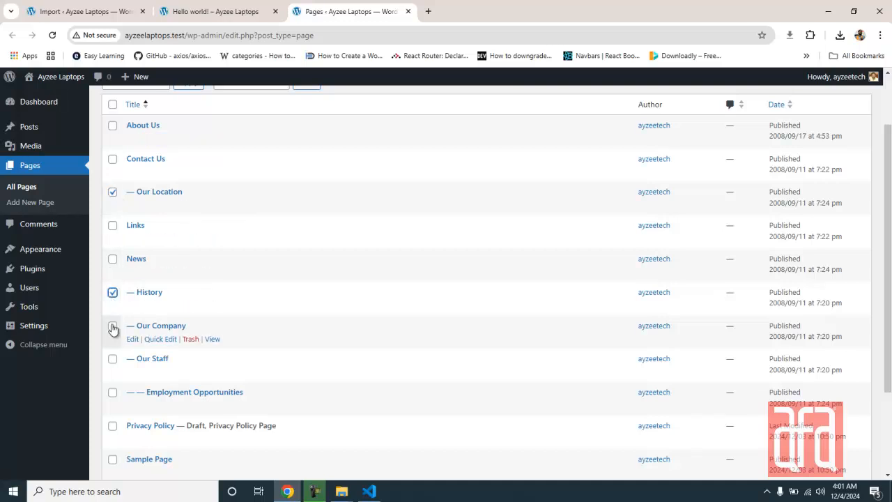
left_click(113, 325)
left_click(113, 359)
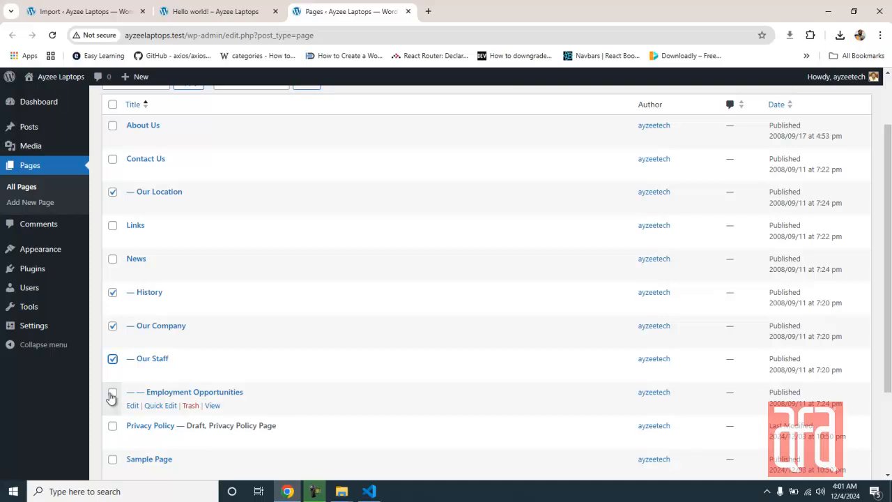
left_click(112, 392)
scroll(110, 390, "down", 3)
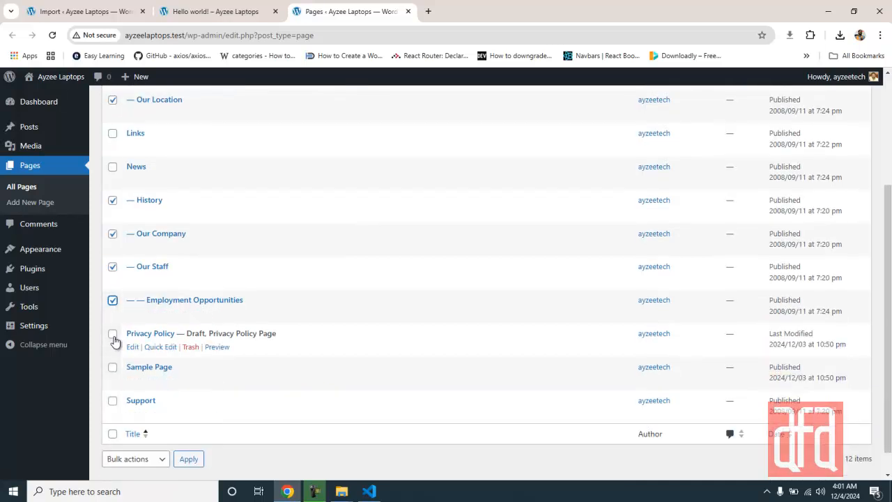
left_click(113, 335)
scroll(113, 334, "down", 1)
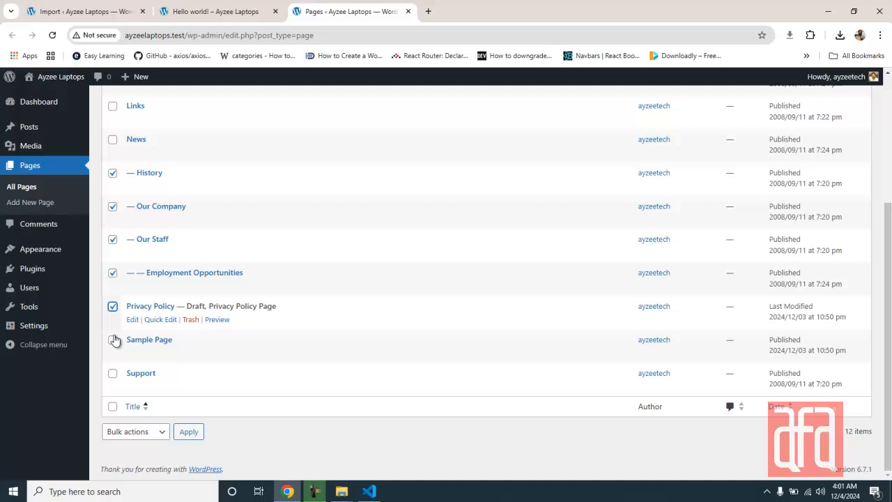
left_click(120, 431)
left_click(124, 413)
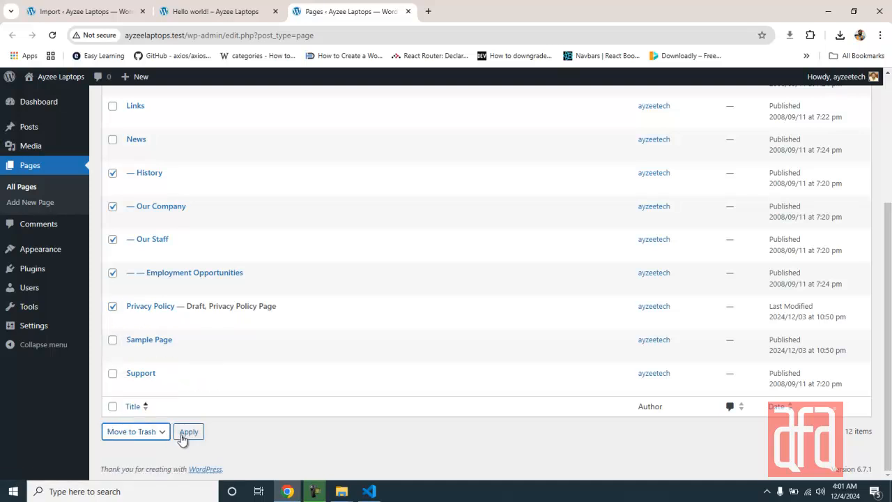
left_click(188, 432)
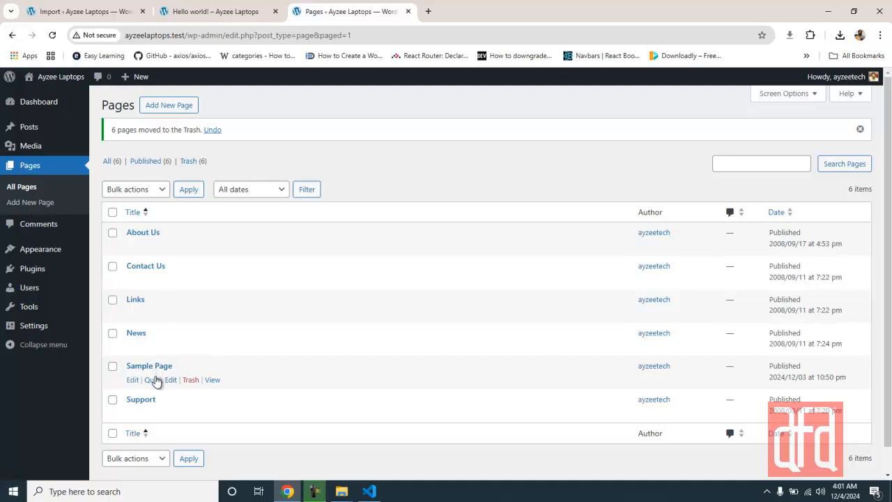
Step: Rename Sample Page to Our Vision with its slug cleared through Quick Edit, and update the page
left_click(155, 379)
key("ctrl+shift+Left")
key("ctrl+shift+Left")
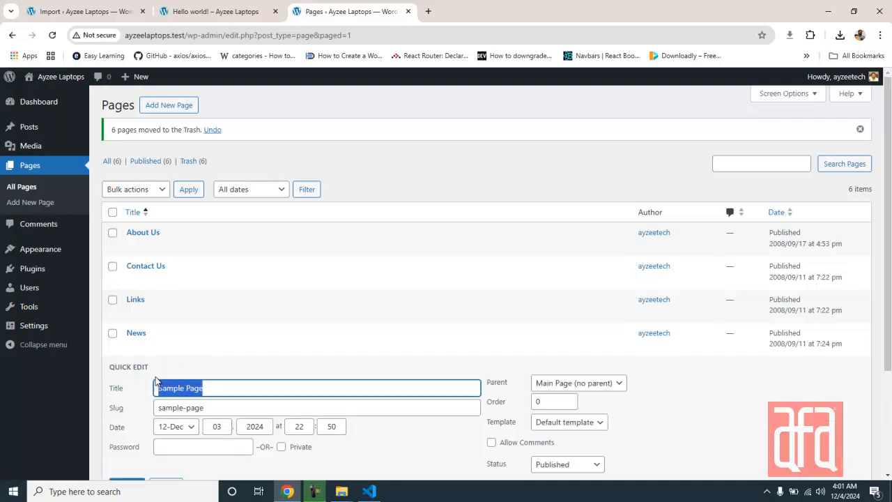
type("Our Vision")
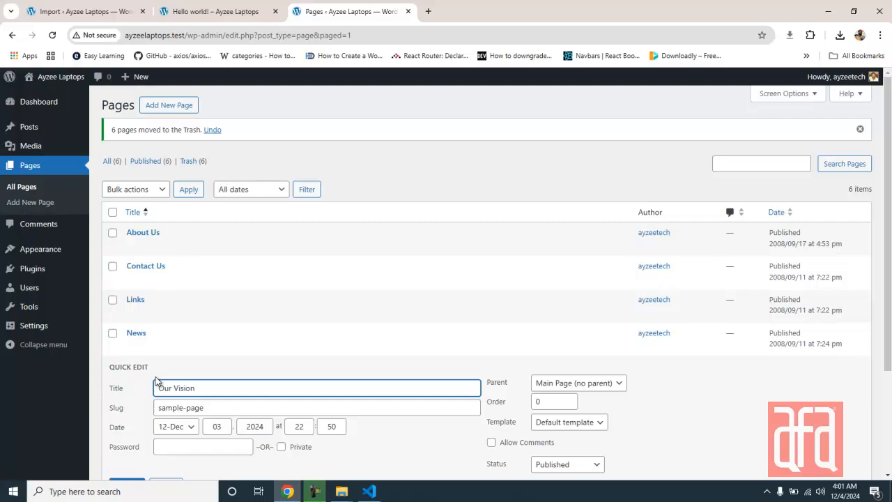
key("Tab")
key("BackSpace")
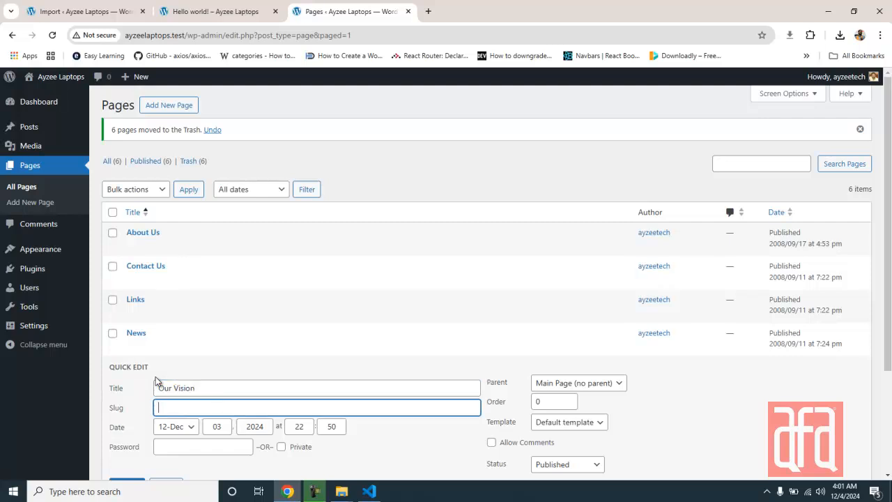
scroll(156, 376, "down", 2)
left_click(125, 393)
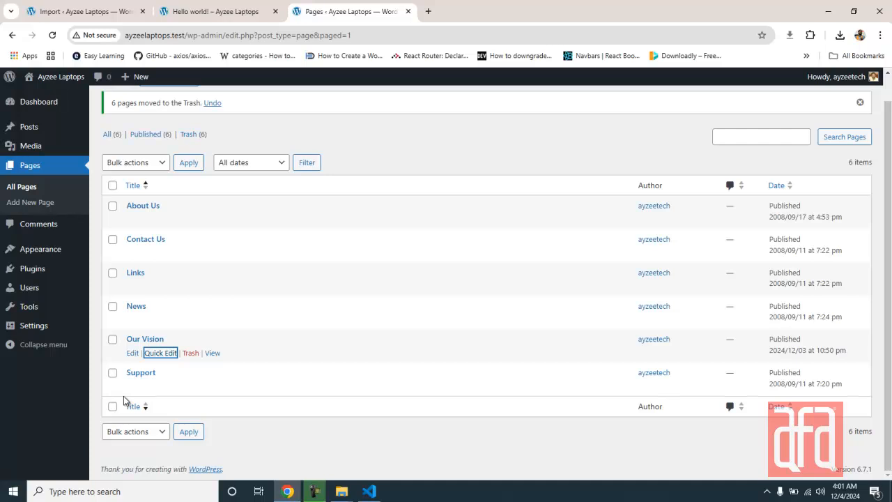
Step: Rename the News page to Our Mission with its slug cleared through Quick Edit, and update the page
left_click(169, 319)
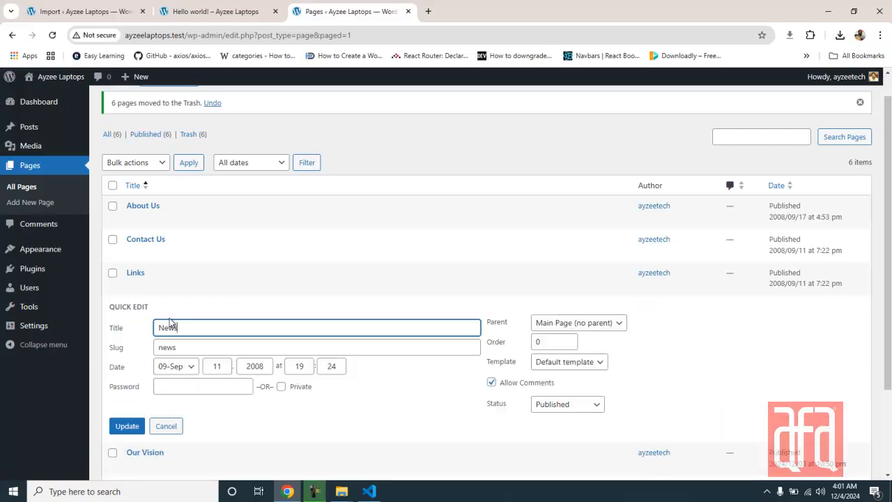
double_click(169, 322)
type("Our Mission")
key("Tab")
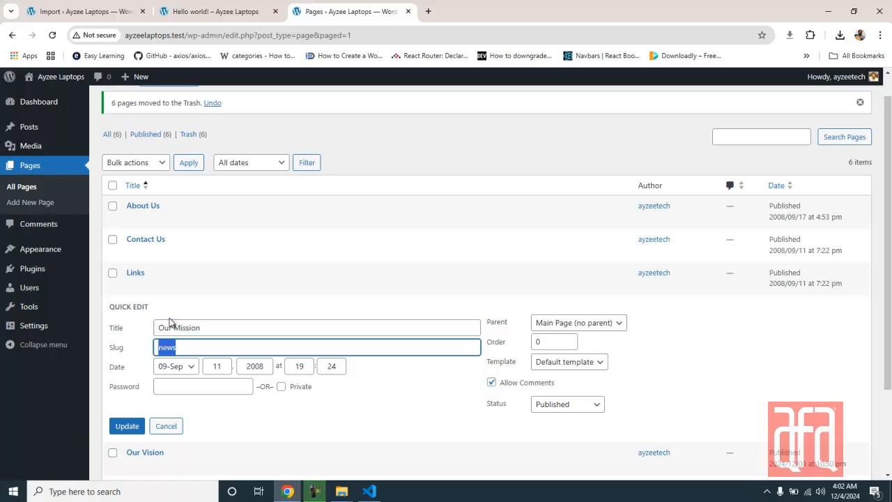
key("BackSpace")
left_click(138, 427)
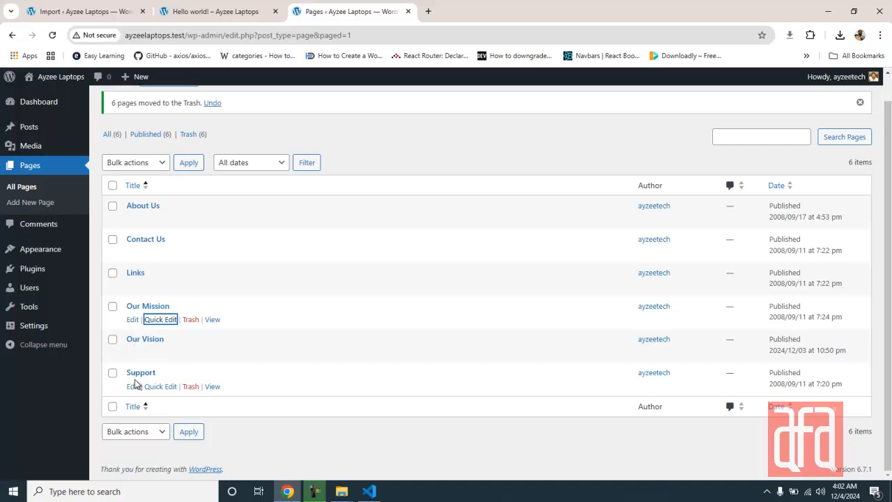
Step: Rename the Support page to Online Support with its slug cleared, update it, and move the Links page to the trash
left_click(156, 388)
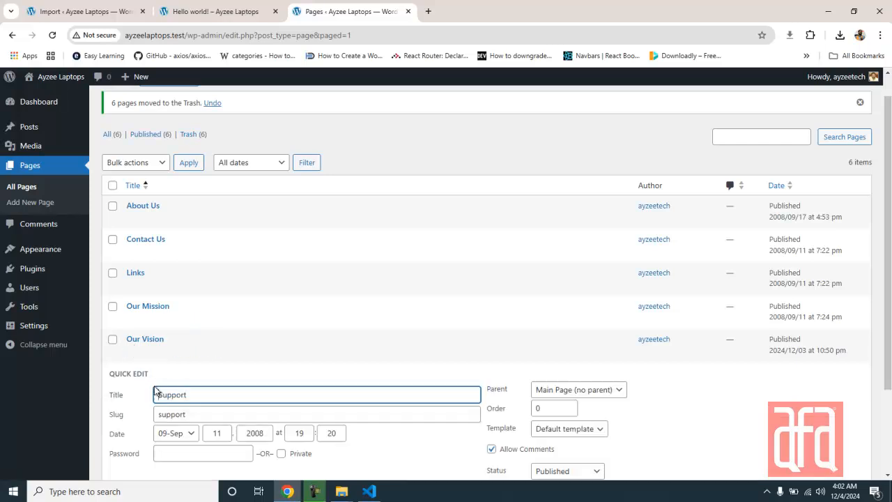
type("Online")
key("Tab")
key("BackSpace")
scroll(156, 392, "down", 1)
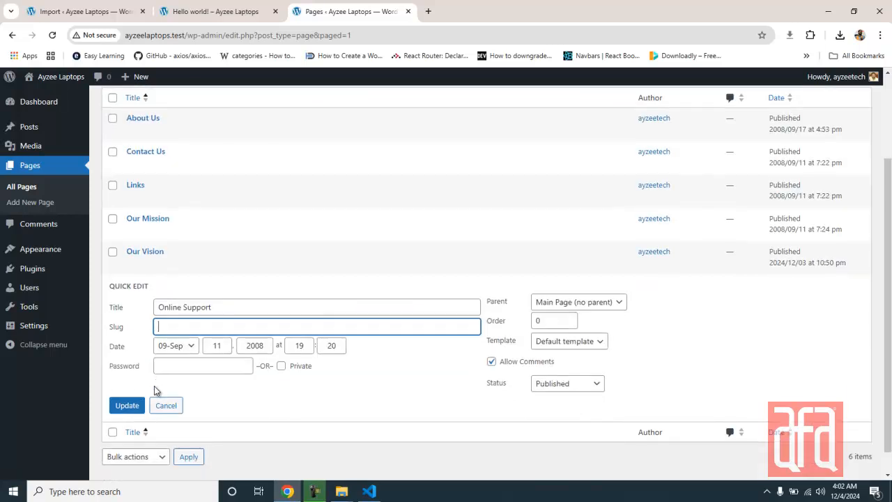
left_click(124, 405)
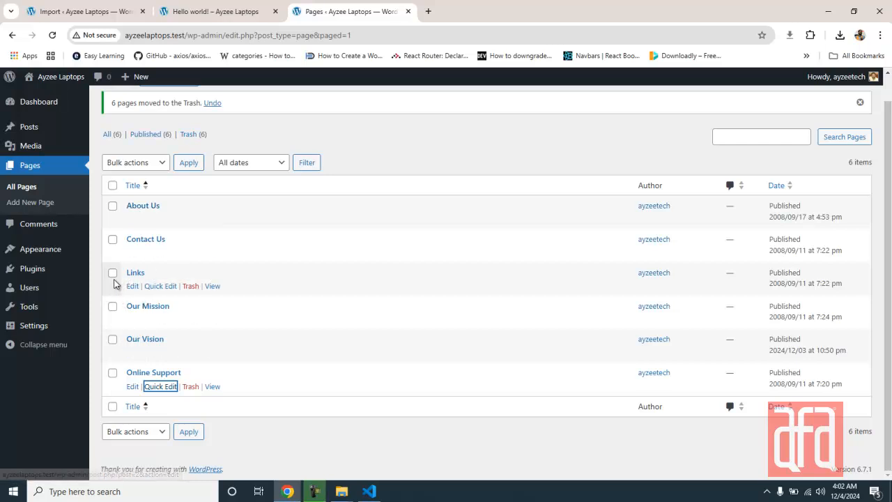
left_click(191, 286)
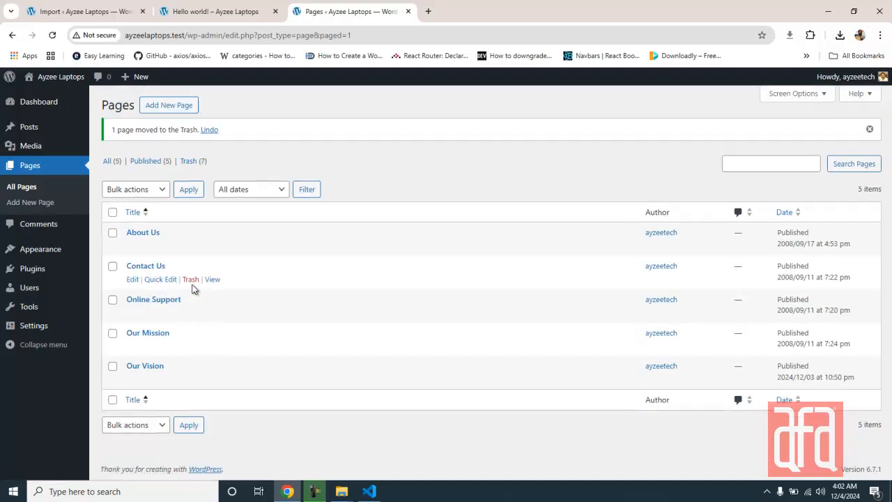
Step: Reload the public site to check its header navigation, and review the posts on the blog home page down to the footer
key("ctrl+shift+Tab")
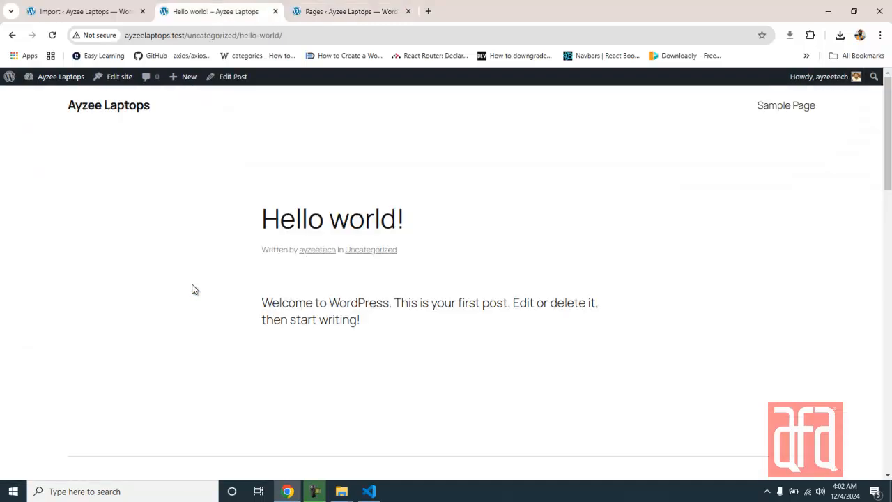
key("F5")
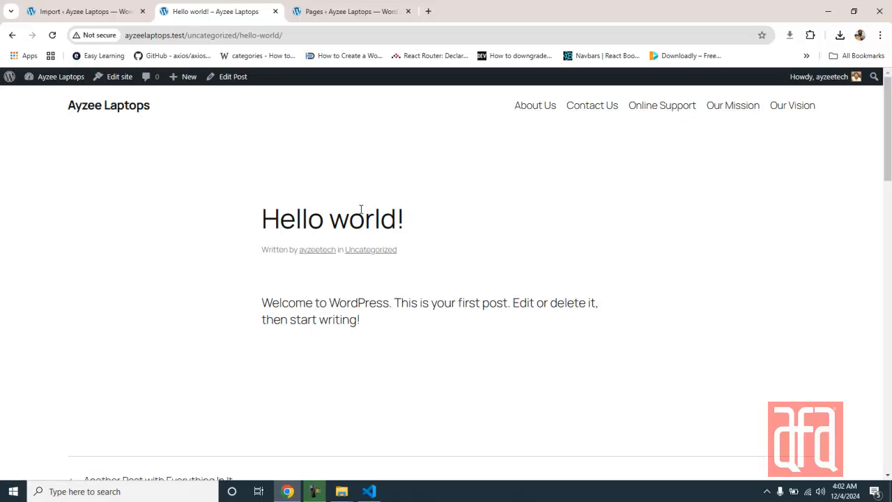
scroll(361, 214, "down", 2)
scroll(359, 214, "down", 1)
key("alt+Left")
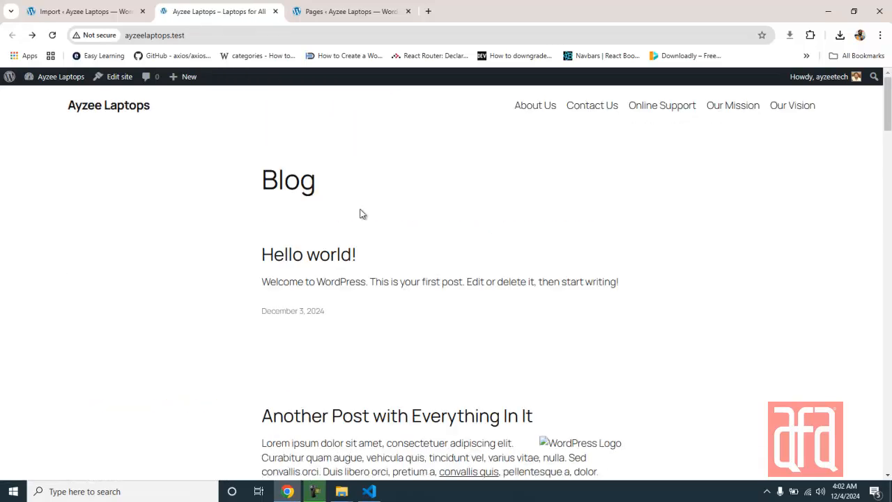
scroll(362, 214, "down", 5)
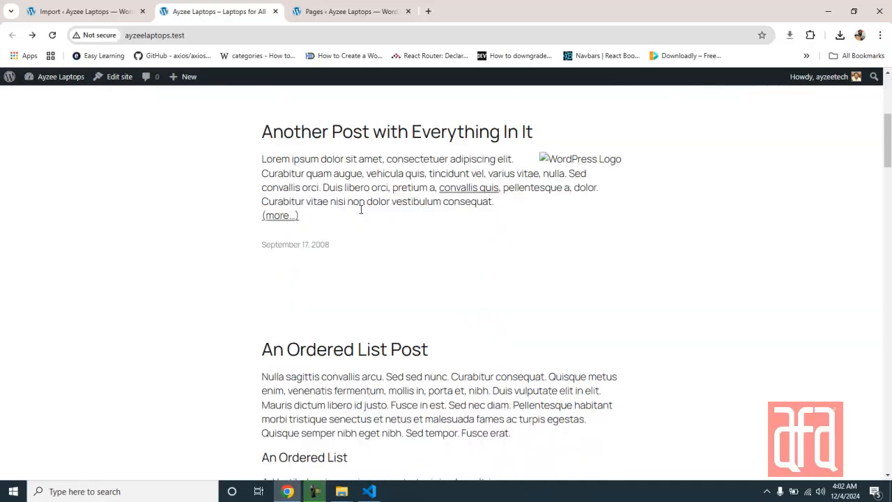
scroll(362, 214, "down", 20)
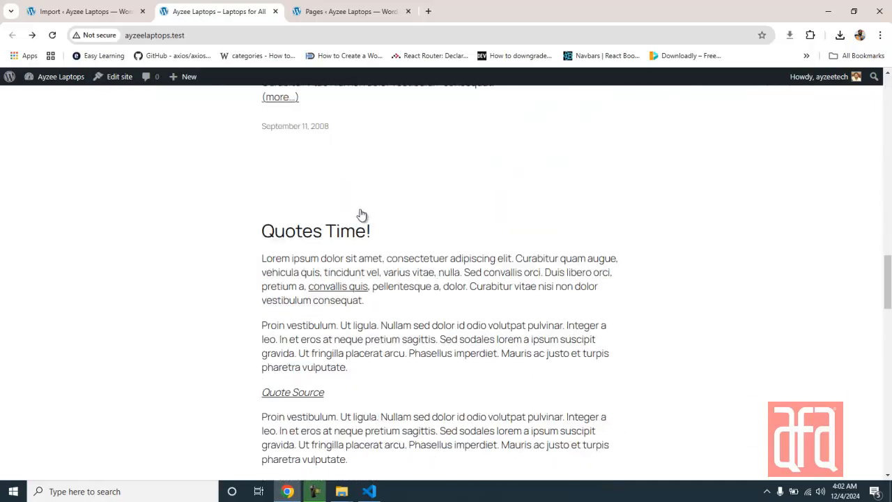
scroll(360, 214, "down", 15)
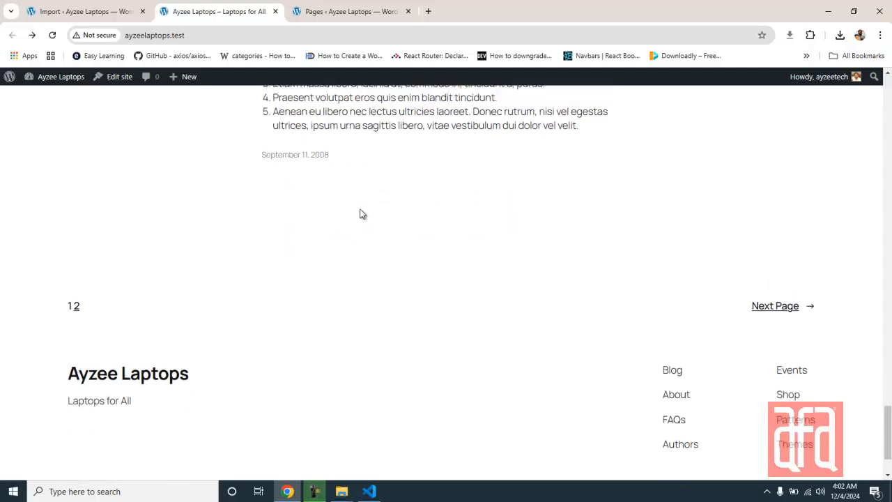
scroll(361, 209, "up", 2)
scroll(361, 209, "up", 20)
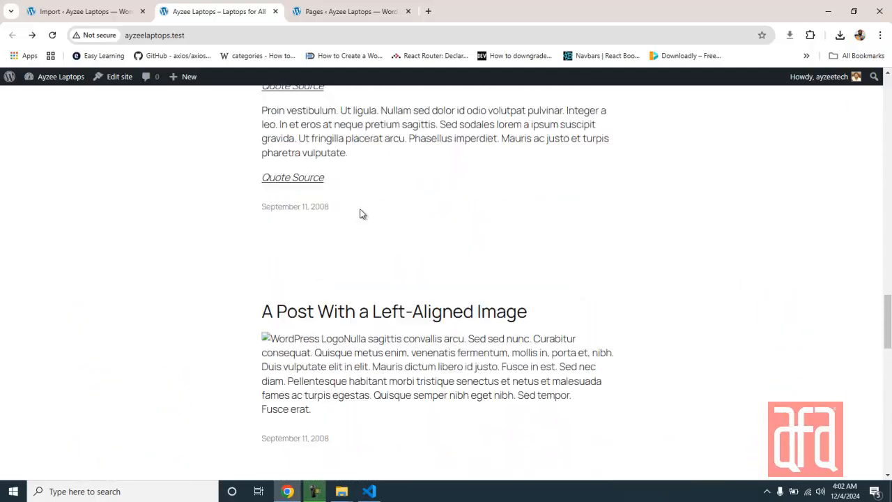
scroll(361, 214, "up", 5)
scroll(362, 214, "up", 5)
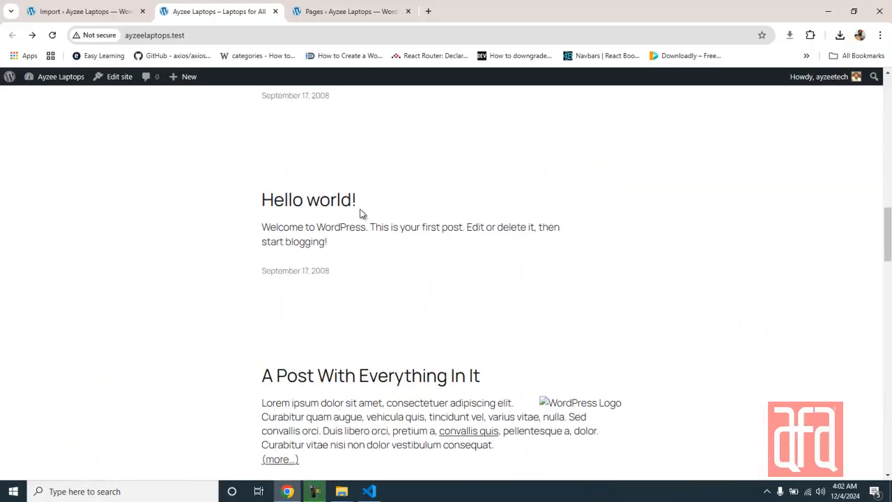
scroll(362, 214, "up", 10)
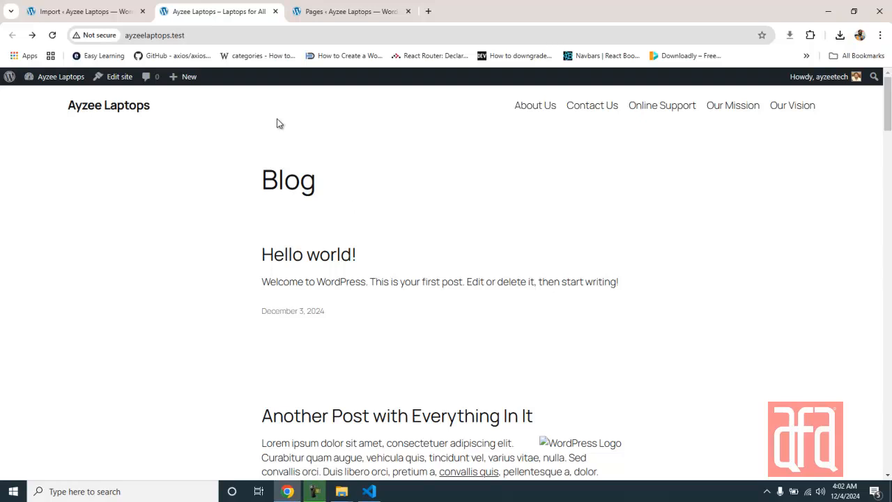
Step: Return to the WordPress admin page of the completed import
left_click(117, 10)
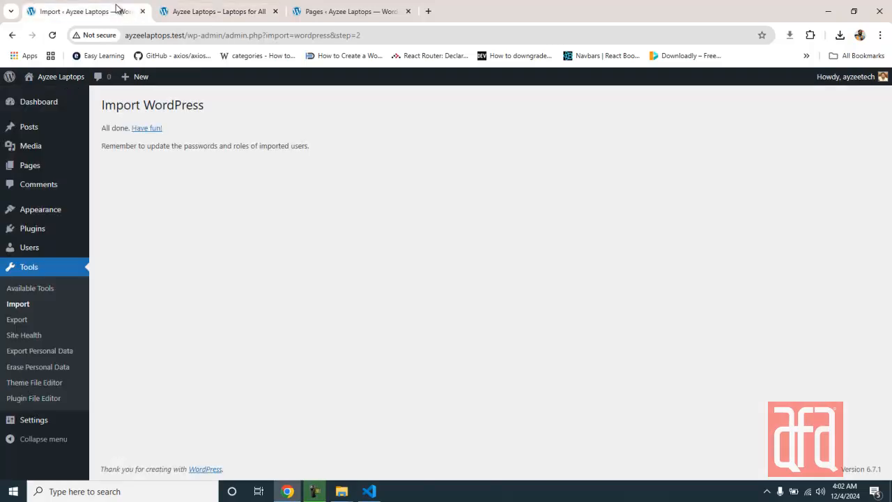